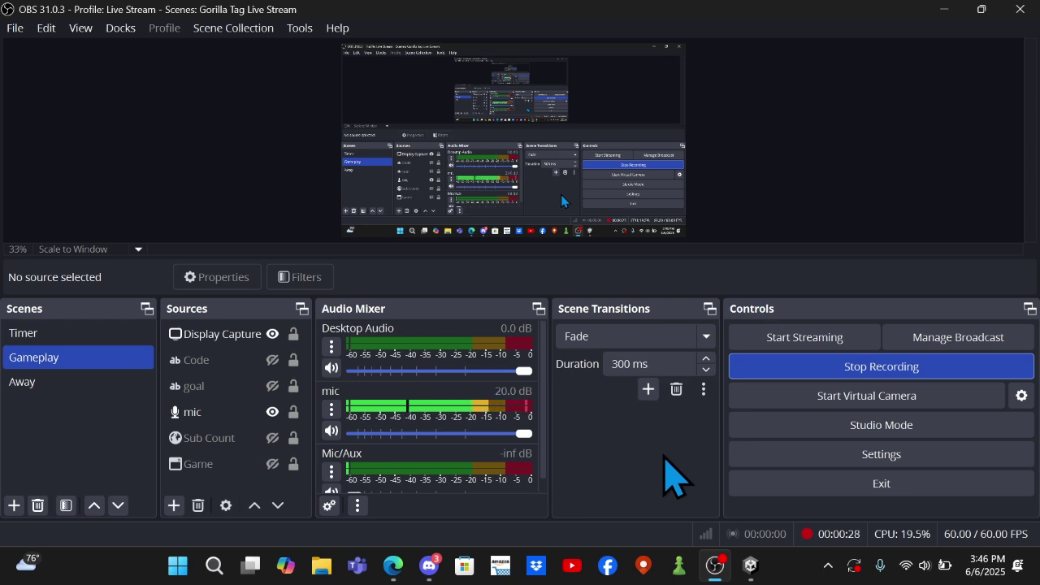
Step: Bring up the Discord server and scroll through its channel list
left_click(434, 560)
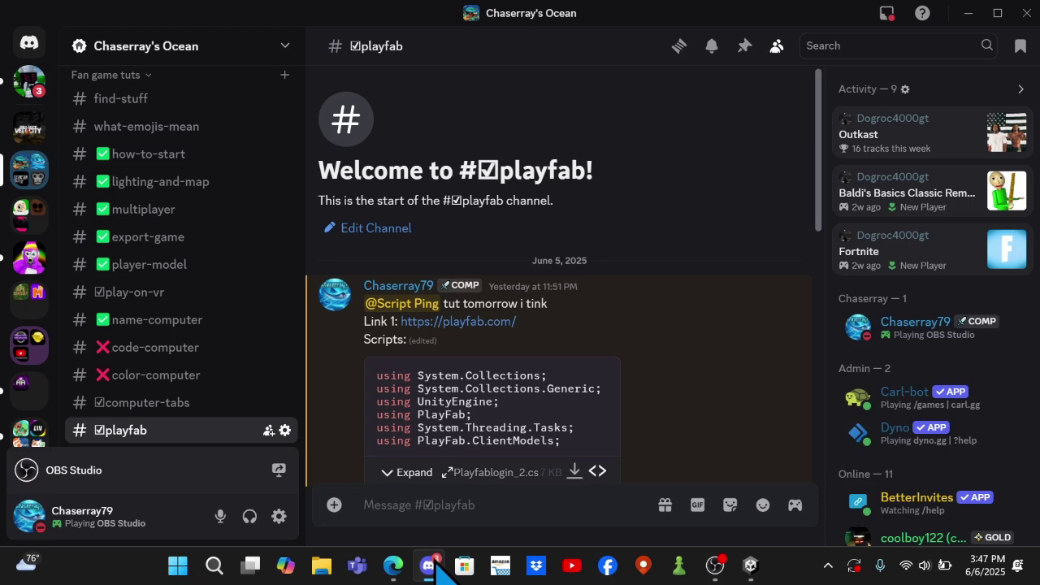
scroll(264, 272, "up", 5)
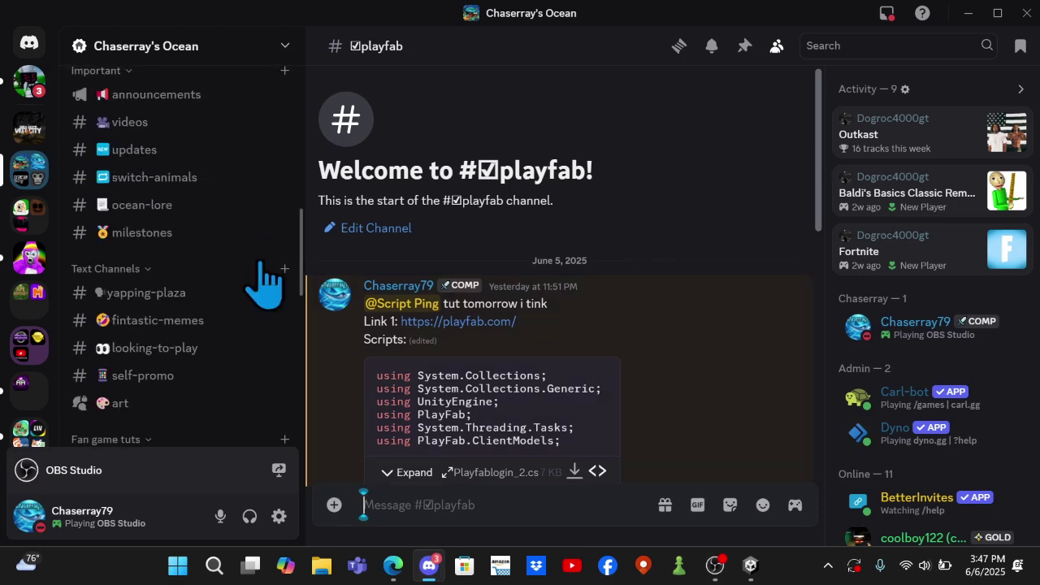
scroll(258, 289, "up", 2)
scroll(248, 296, "up", 2)
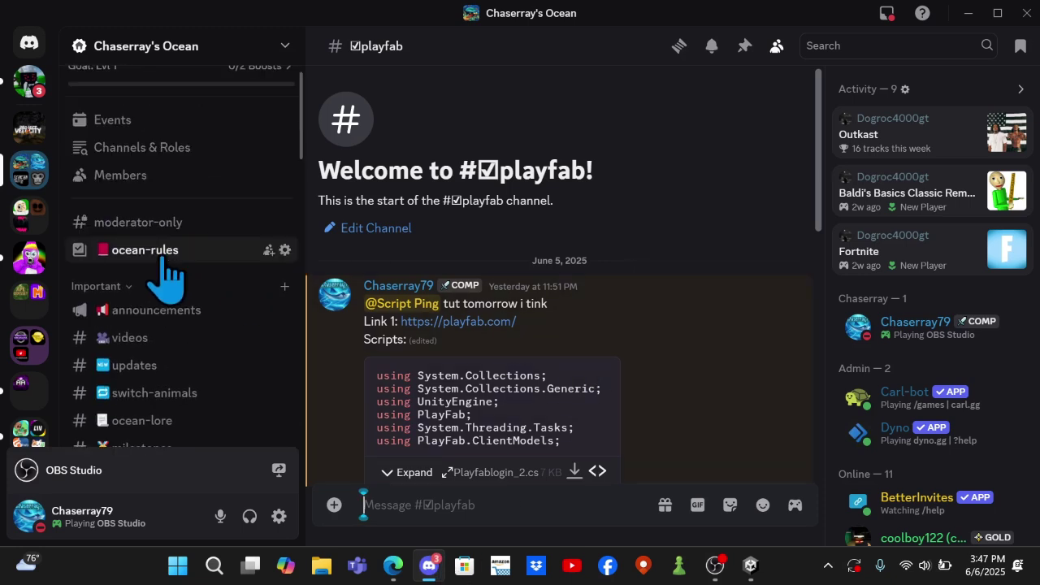
scroll(252, 260, "down", 3)
scroll(251, 257, "down", 6)
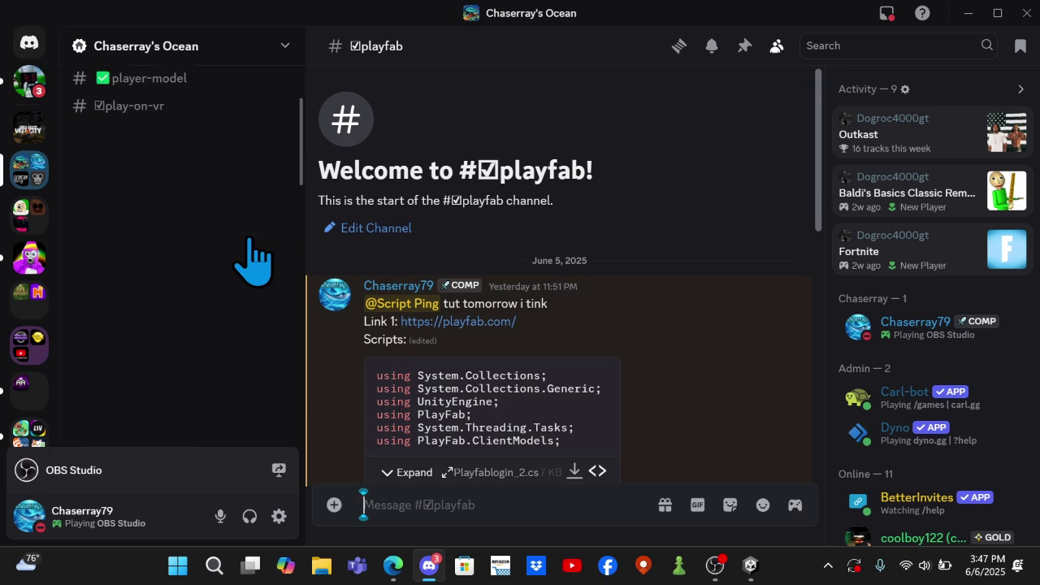
scroll(128, 268, "up", 1)
scroll(130, 272, "up", 2)
scroll(130, 243, "up", 1)
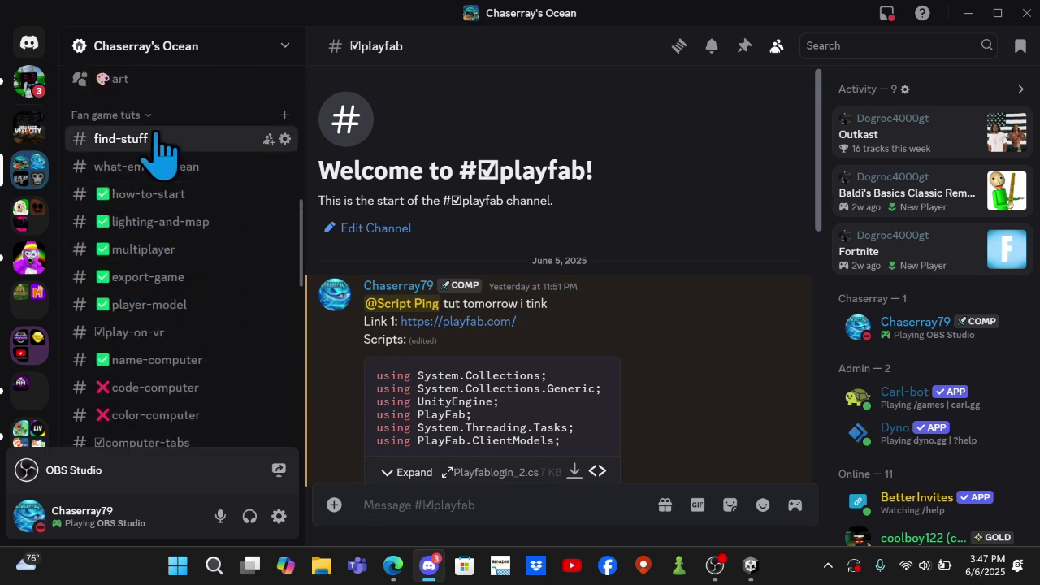
Step: Go to #find-stuff, follow the #playfab link, and scroll to the posted scripts
left_click(155, 140)
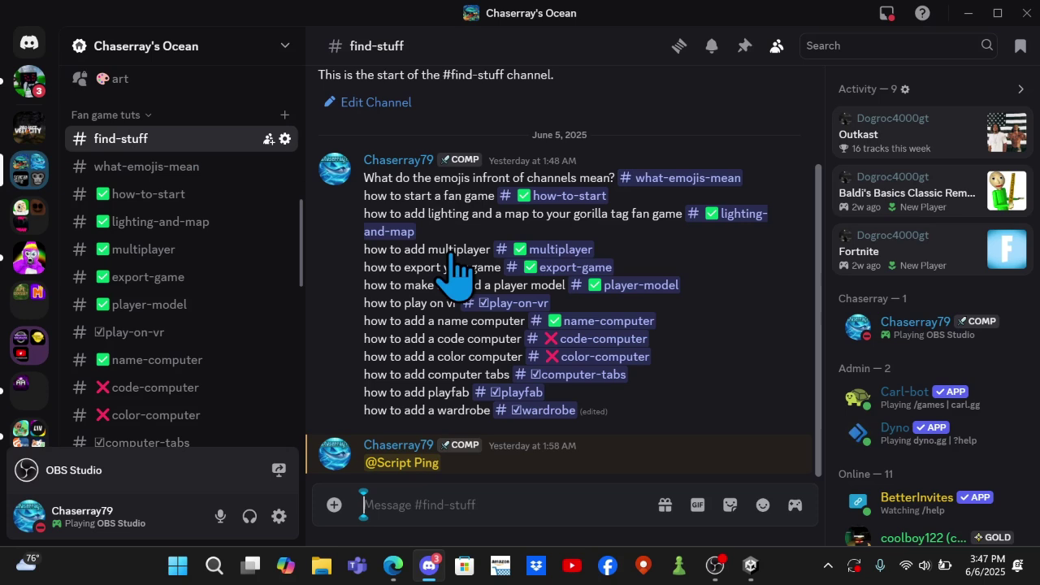
mouse_move(488, 284)
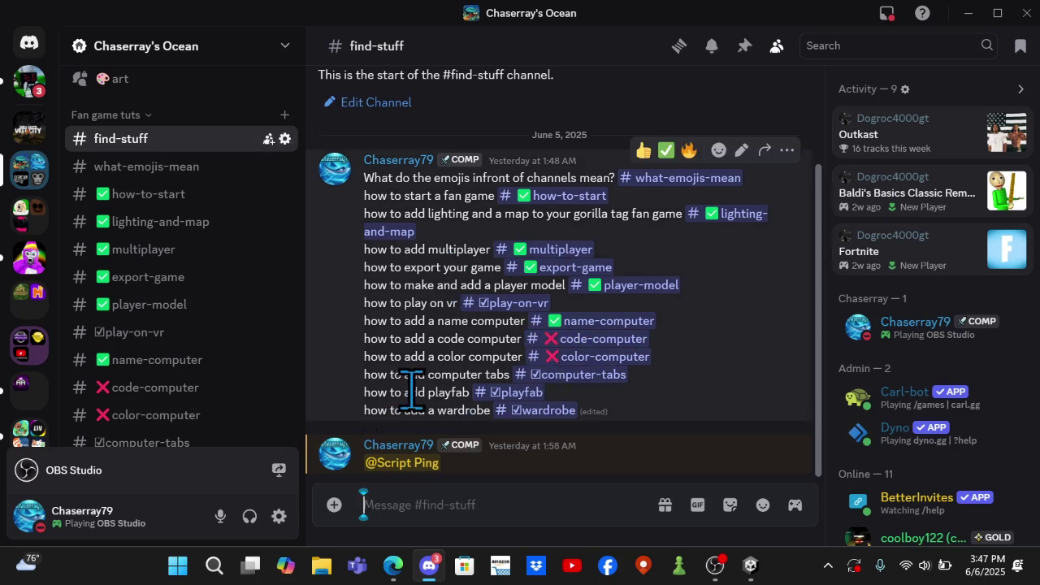
left_click(512, 394)
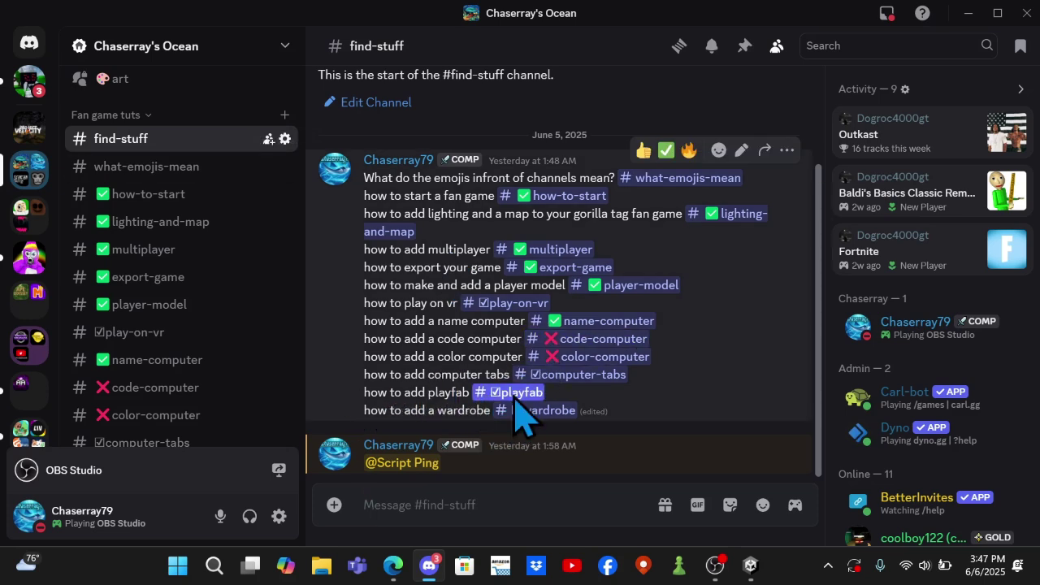
scroll(520, 414, "up", 3)
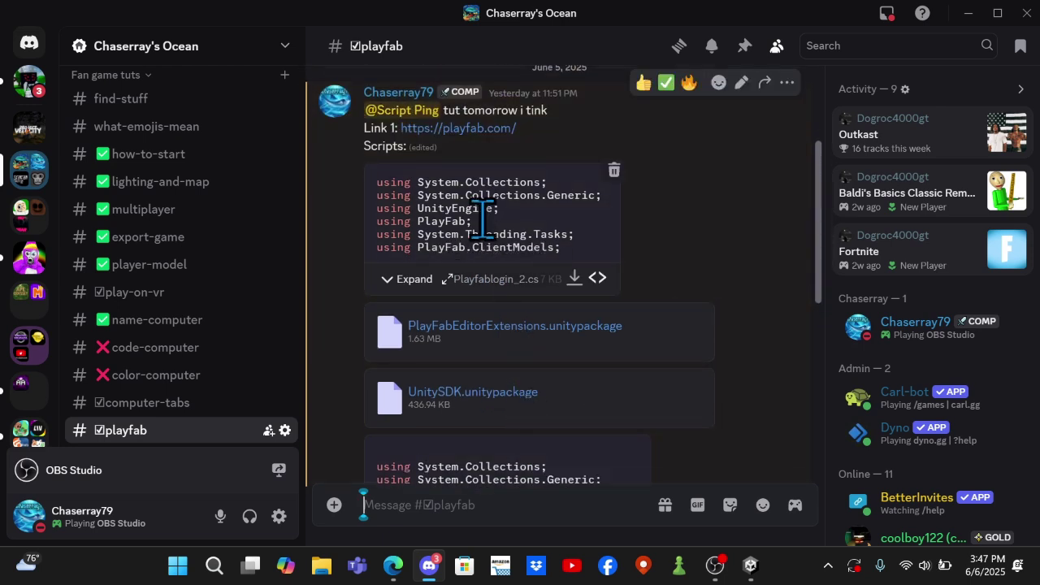
scroll(487, 236, "down", 3)
scroll(488, 236, "down", 2)
scroll(488, 236, "down", 1)
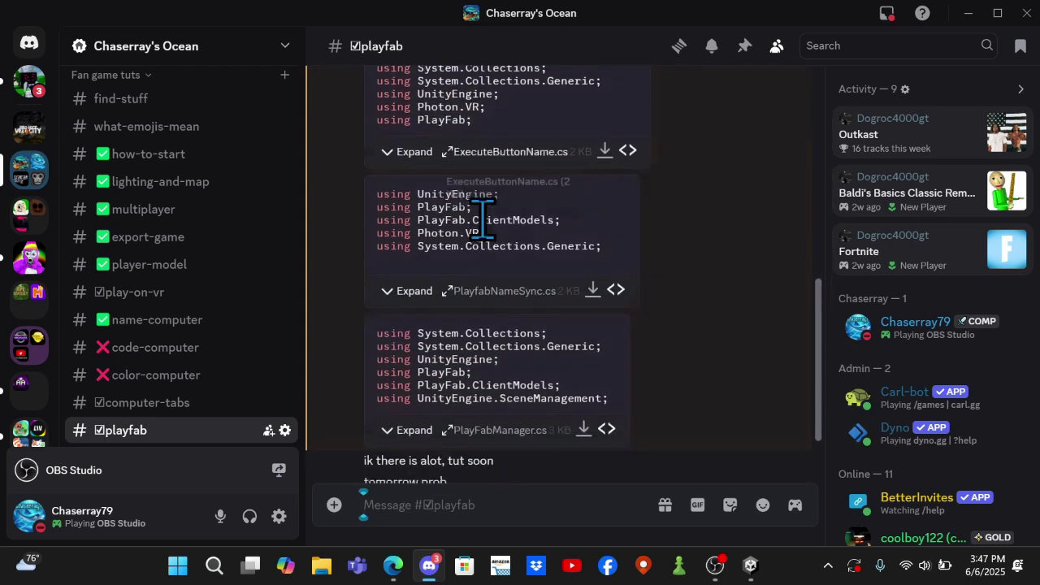
Step: In Unity's Project Assets panel, start Import Package > Custom Package
left_click(751, 567)
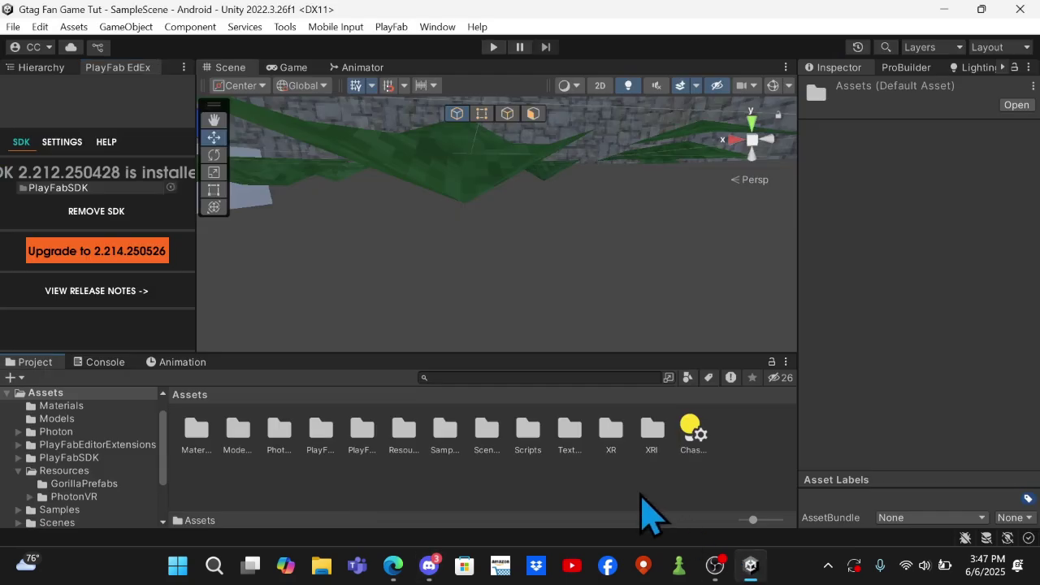
right_click(642, 494)
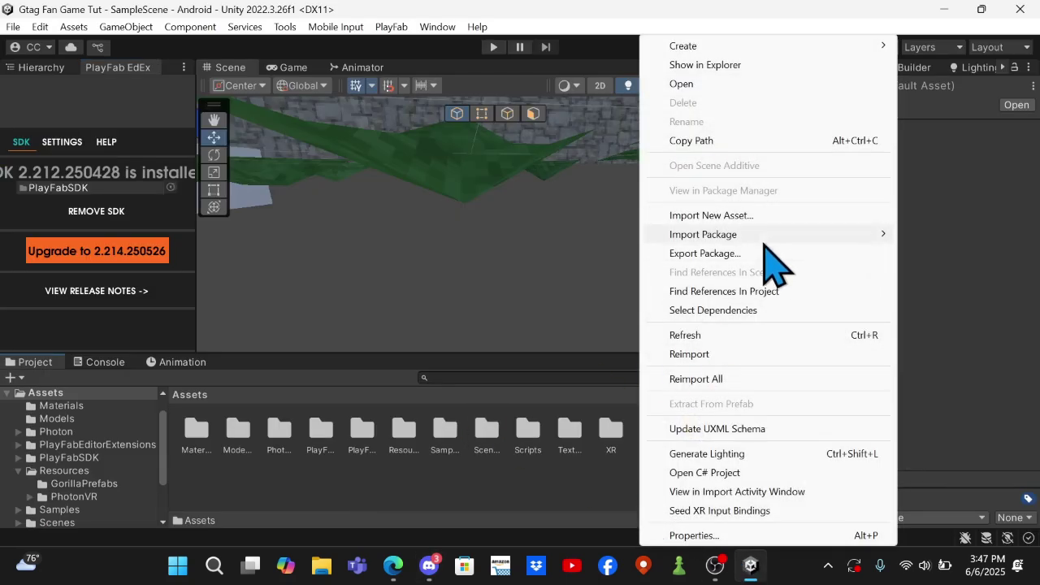
mouse_move(703, 234)
left_click(588, 235)
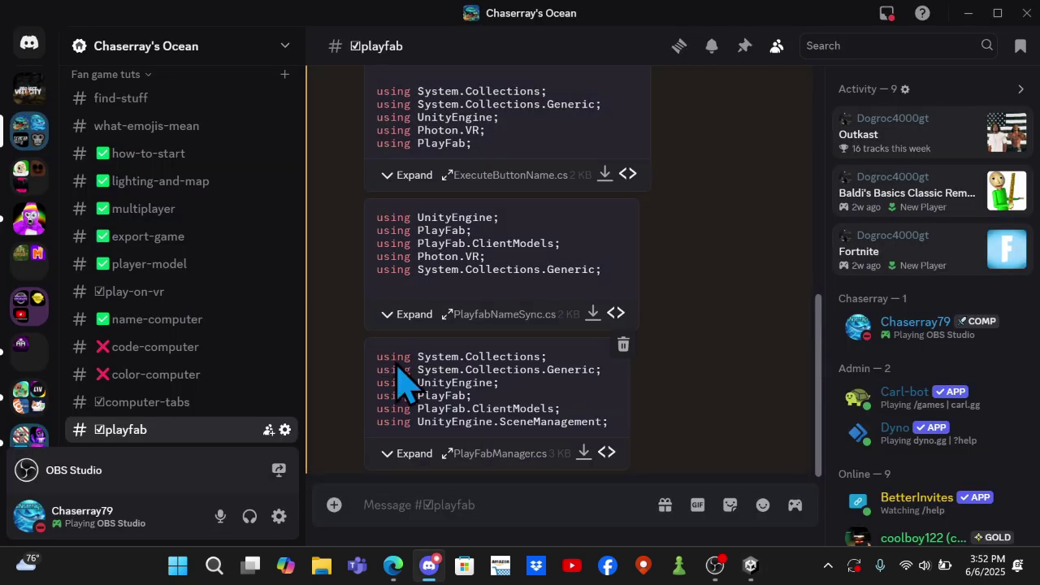
Step: Post UnitySDK.unitypackage from Downloads in #playfab, then show Unity's PlayFab SETTINGS tab
key("ctrl+shift+u")
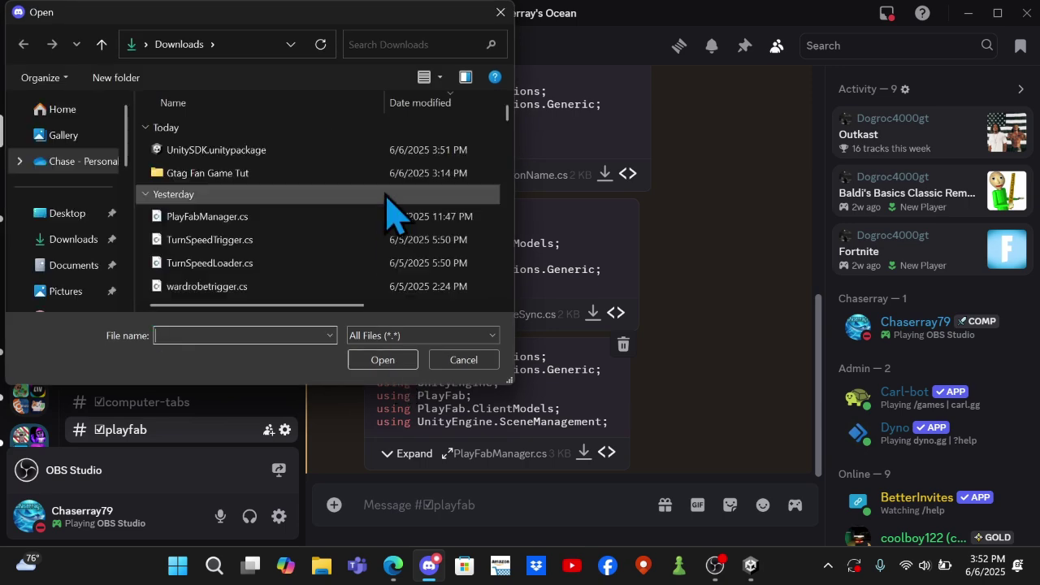
left_click(322, 154)
left_click(379, 362)
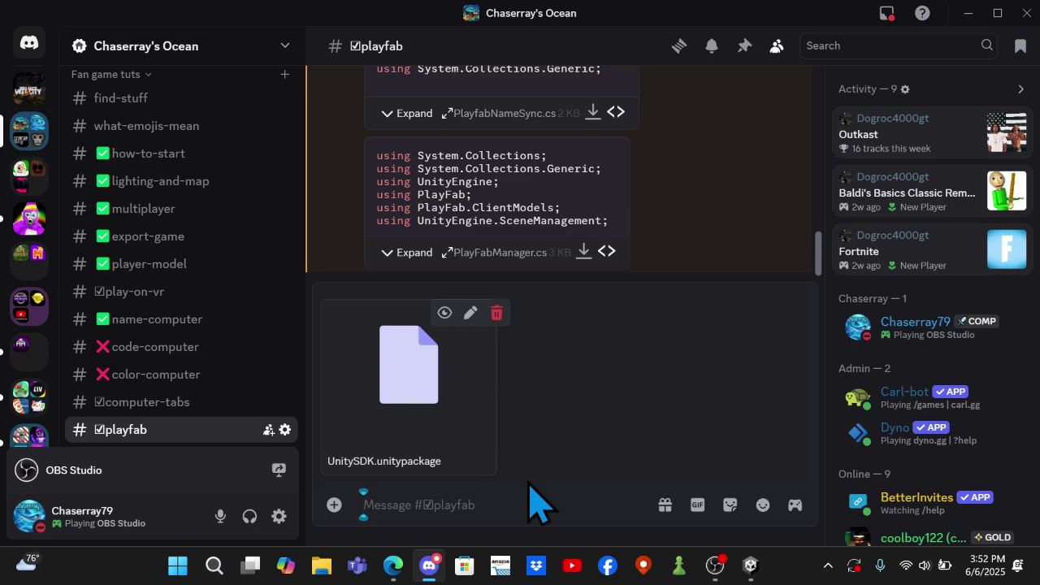
key("Return")
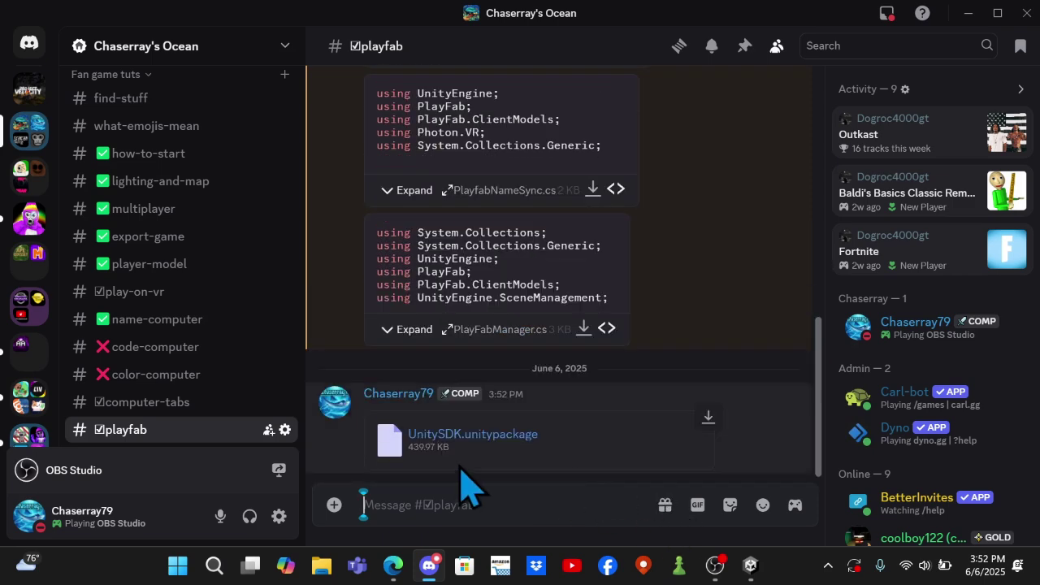
left_click(751, 567)
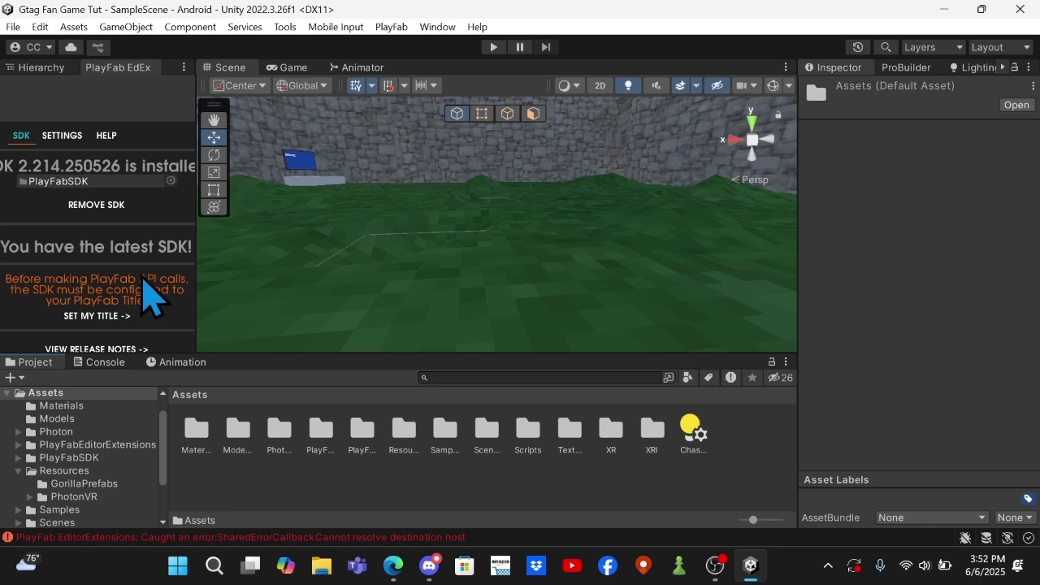
left_click(65, 137)
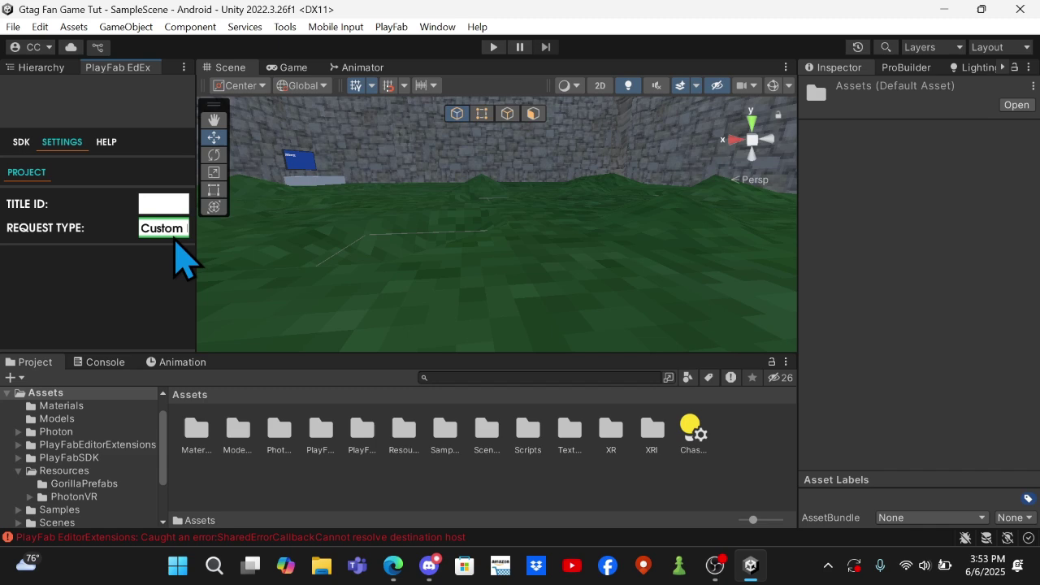
Step: Navigate PlayFab Game Manager in Edge to the My Studios and Titles list
left_click(393, 567)
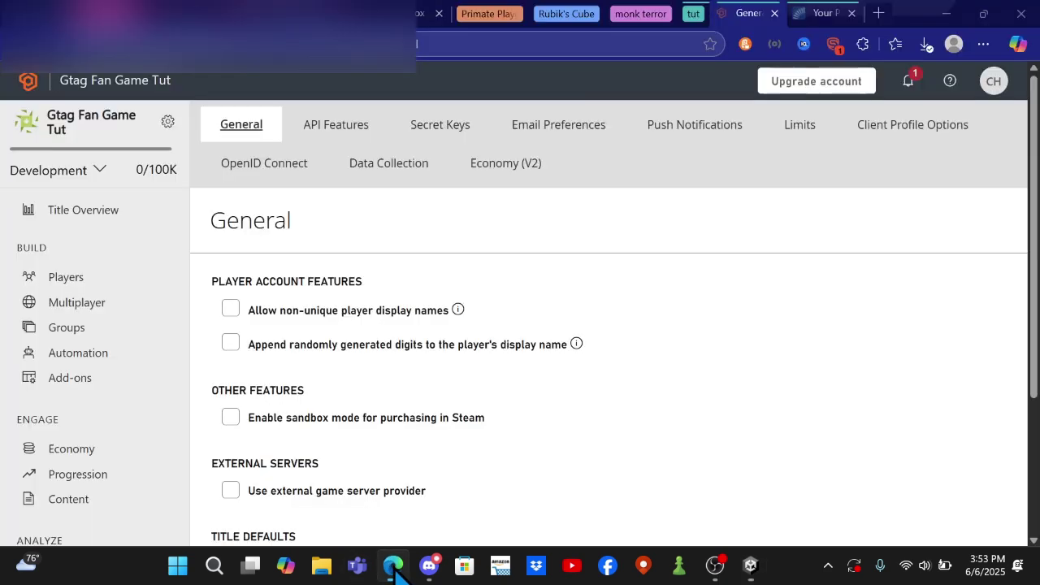
left_click(65, 279)
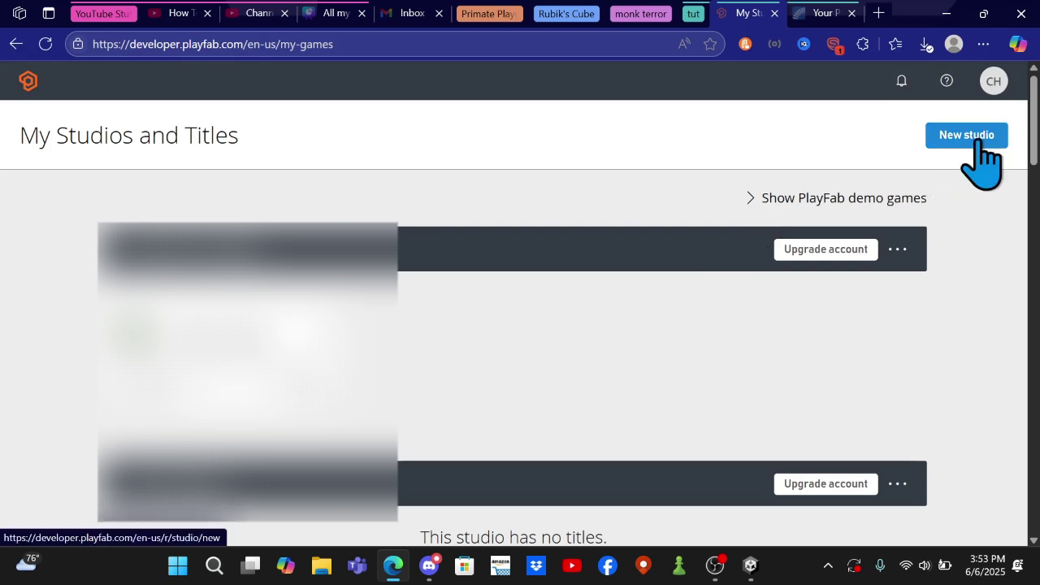
scroll(593, 248, "down", 3)
scroll(593, 248, "down", 3)
scroll(592, 248, "down", 3)
scroll(592, 248, "down", 3)
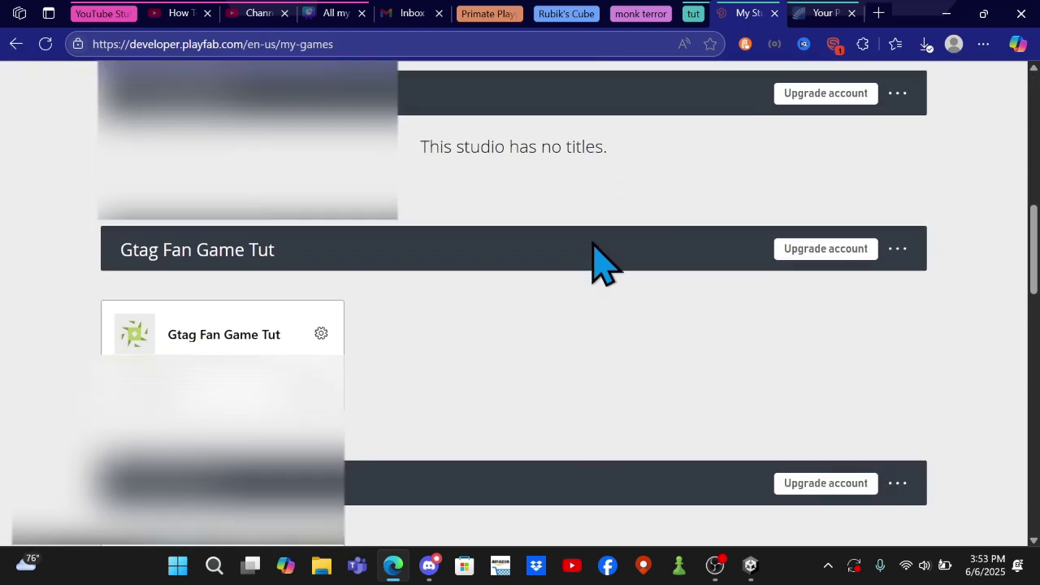
left_click(180, 345)
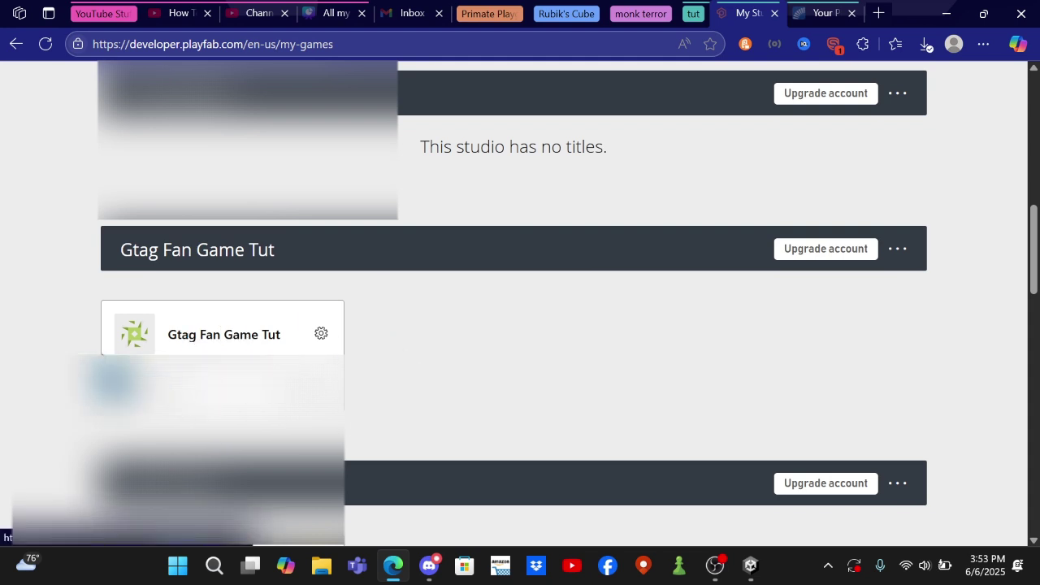
left_click(236, 351)
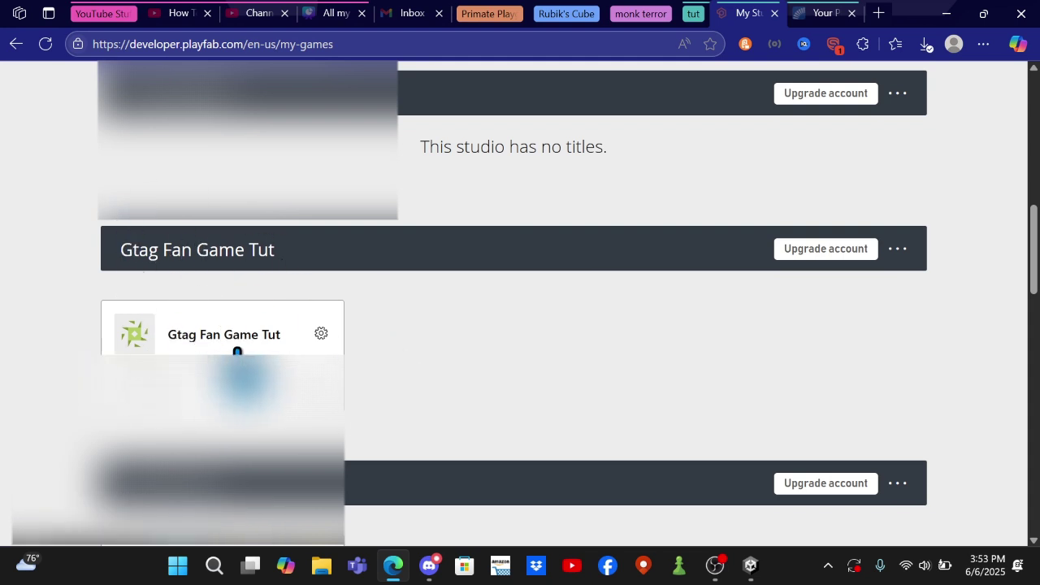
Step: Edit the Gtag Fan Game Tut title from its gear menu and save it
left_click(321, 333)
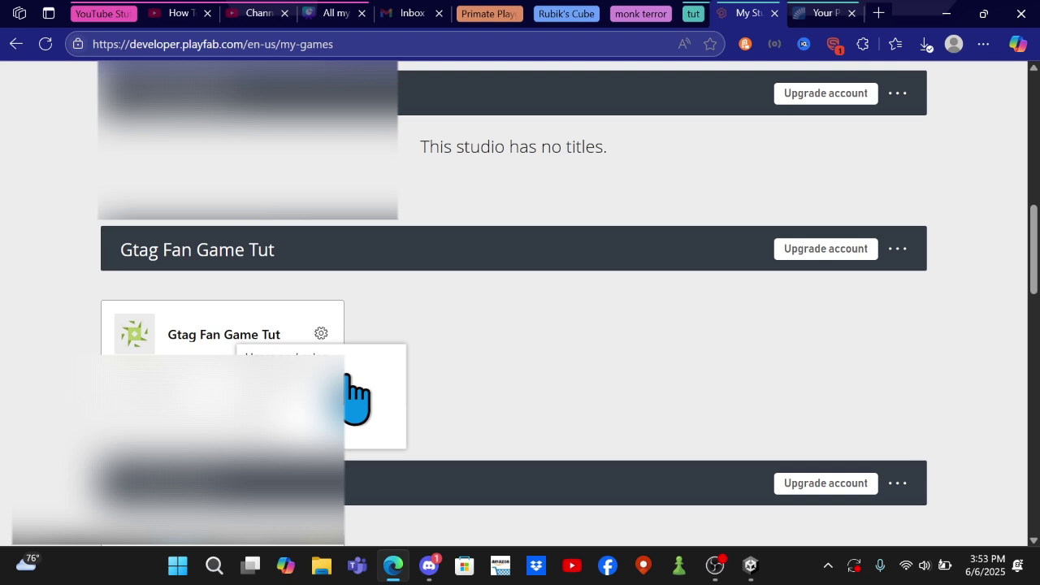
left_click(331, 406)
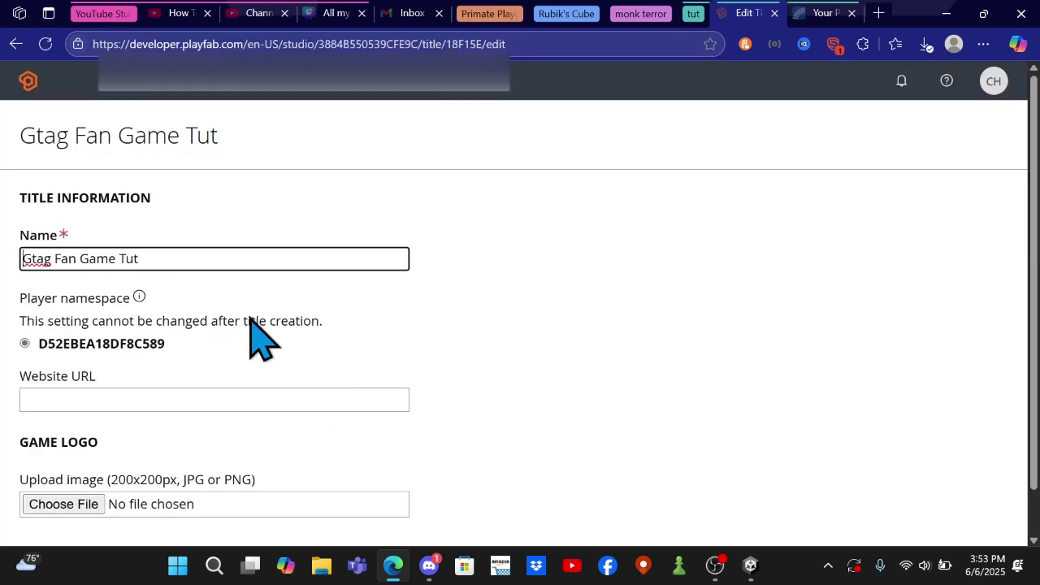
scroll(195, 260, "down", 1)
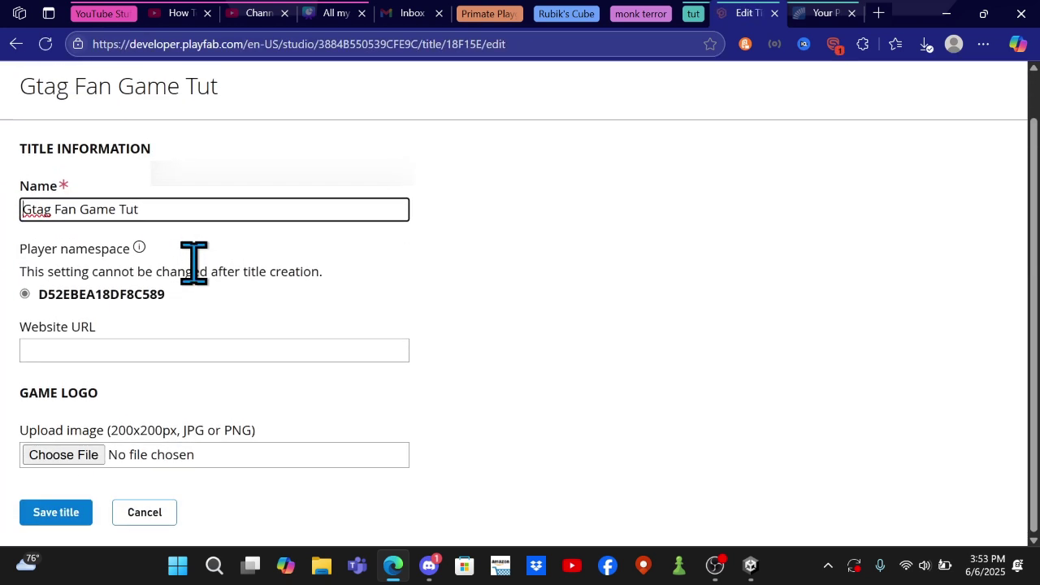
left_click(50, 510)
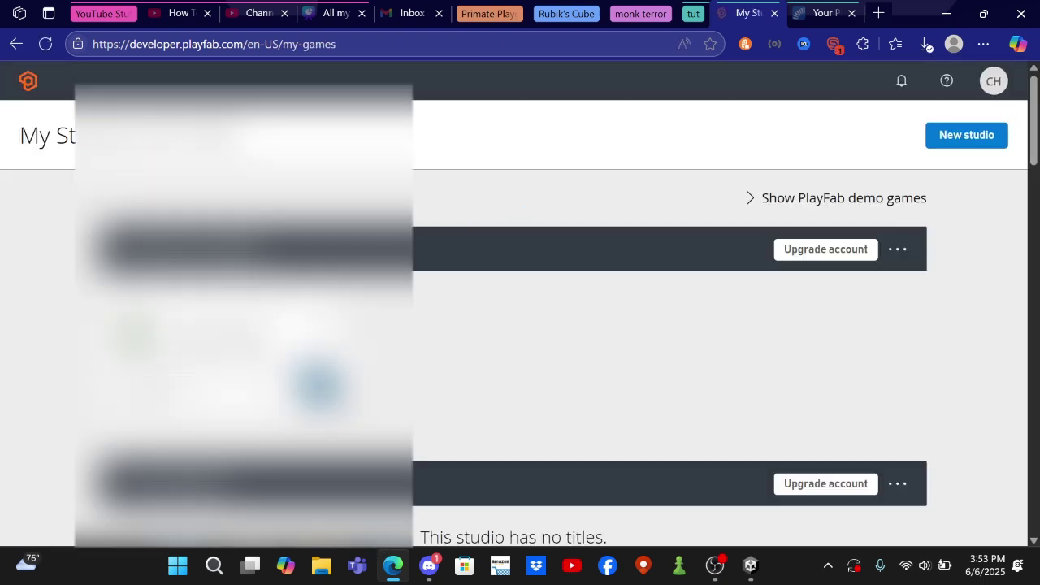
scroll(344, 459, "down", 5)
scroll(244, 325, "down", 5)
Step: Open the Gtag Fan Game Tut dashboard, select its page address, then return to Unity
left_click(219, 254)
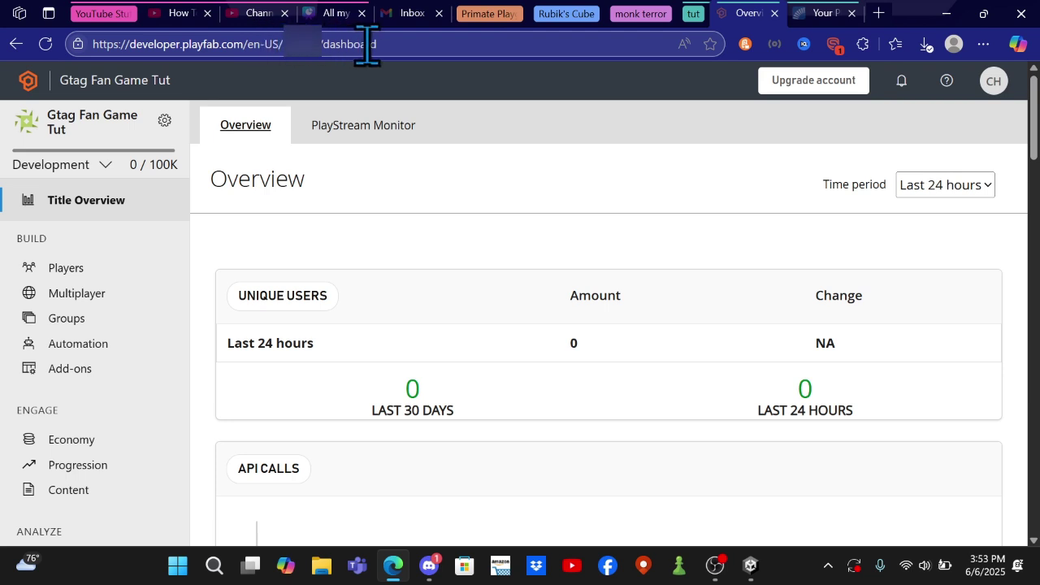
left_click(318, 50)
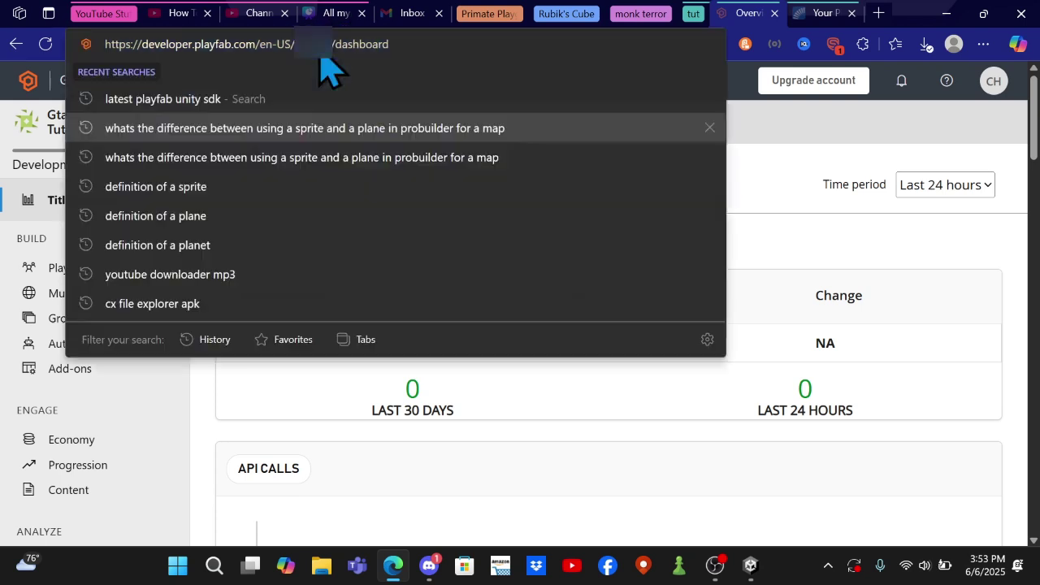
left_click(325, 51)
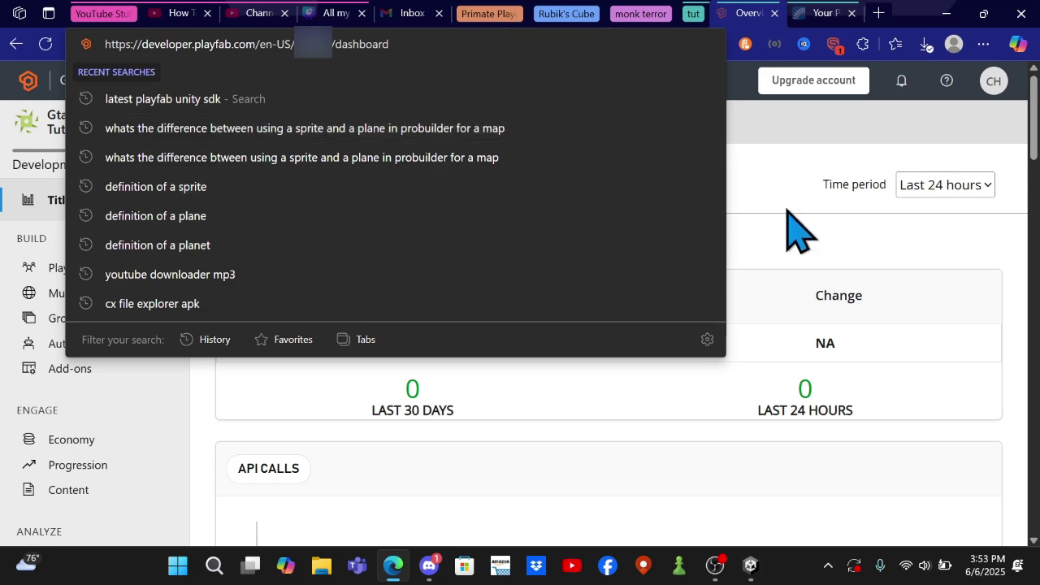
left_click(773, 395)
left_click(750, 564)
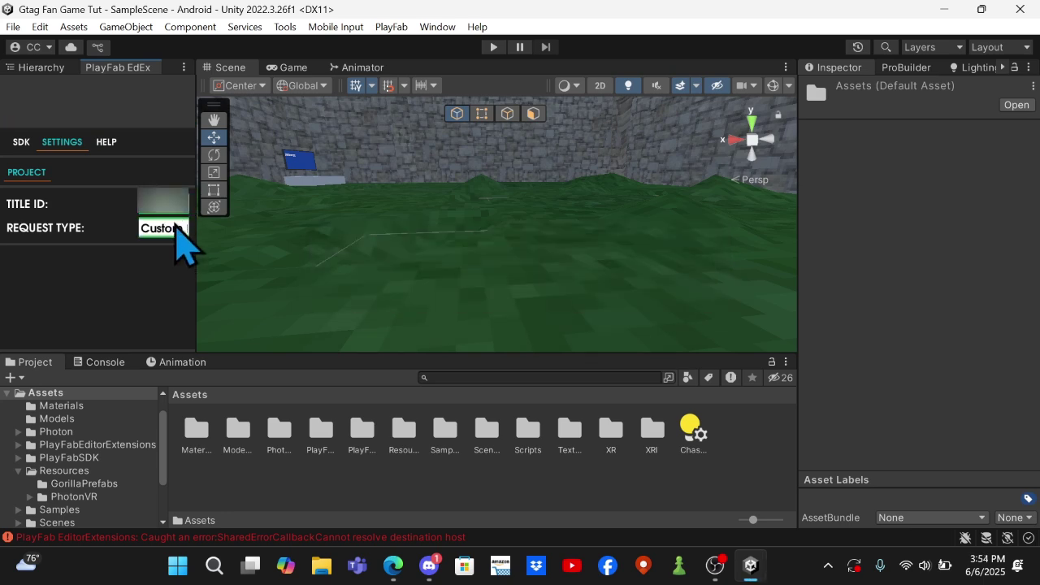
Step: Set the PlayFab Request Type dropdown to Unity Web Request
left_click(174, 228)
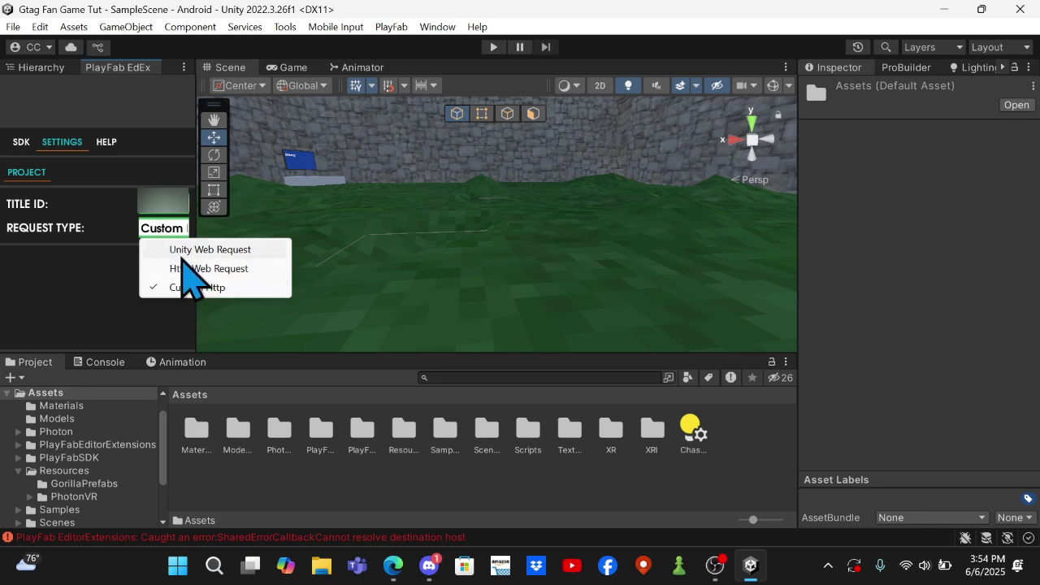
left_click(184, 250)
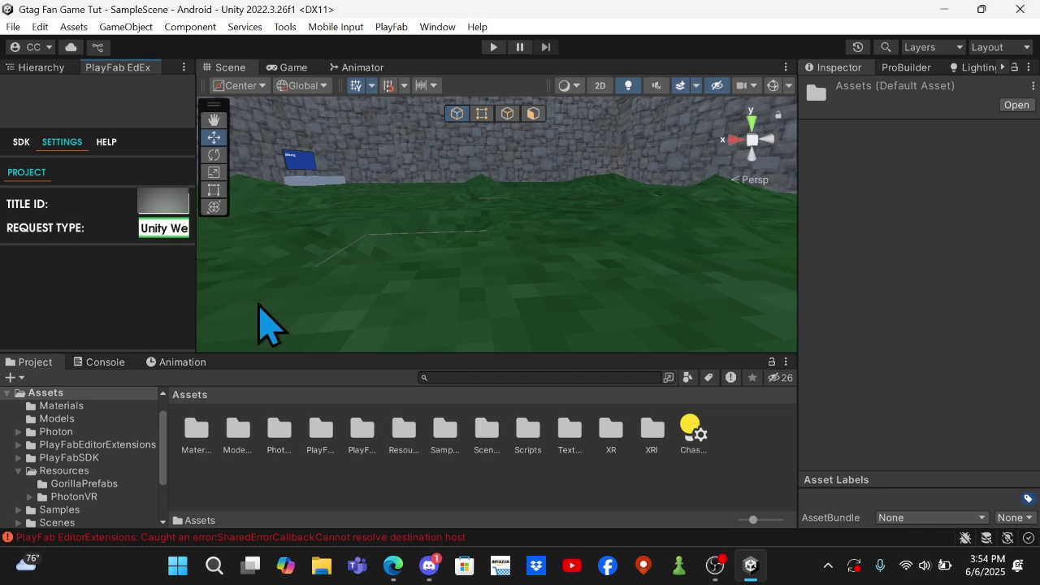
Step: Import new PlayFab script assets into Assets/Scripts
left_click(528, 435)
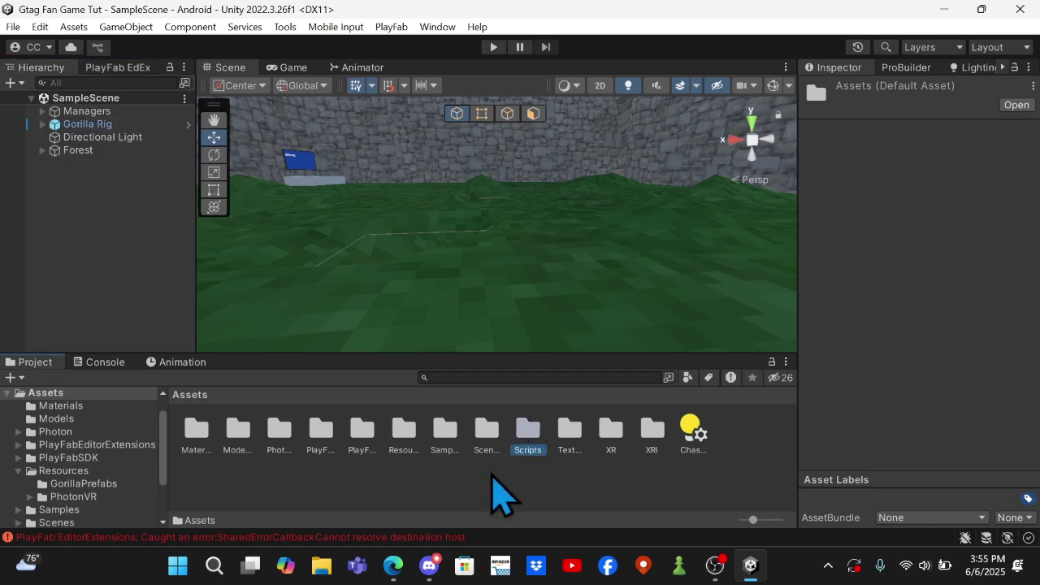
right_click(492, 477)
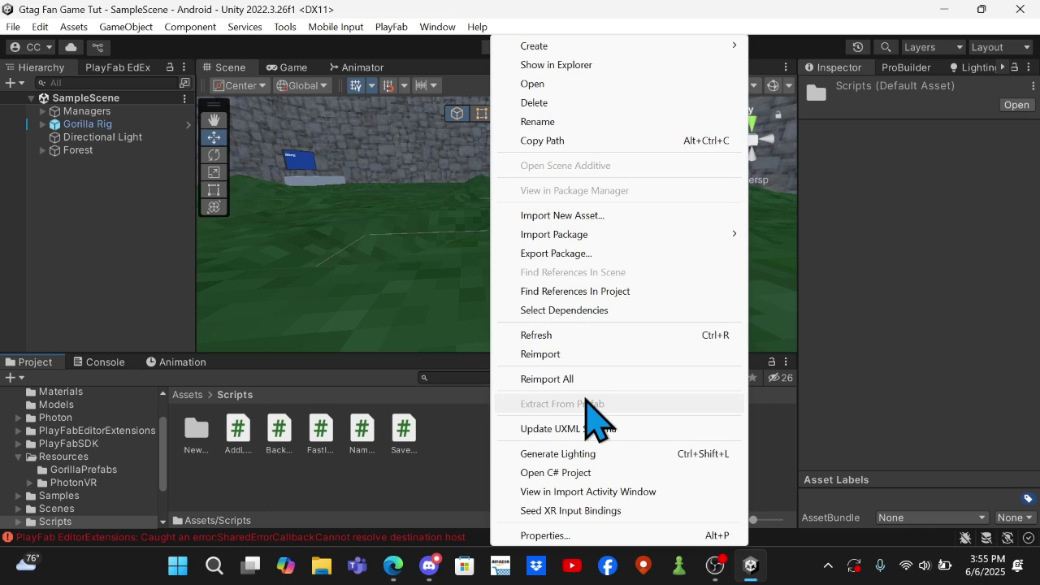
left_click(598, 216)
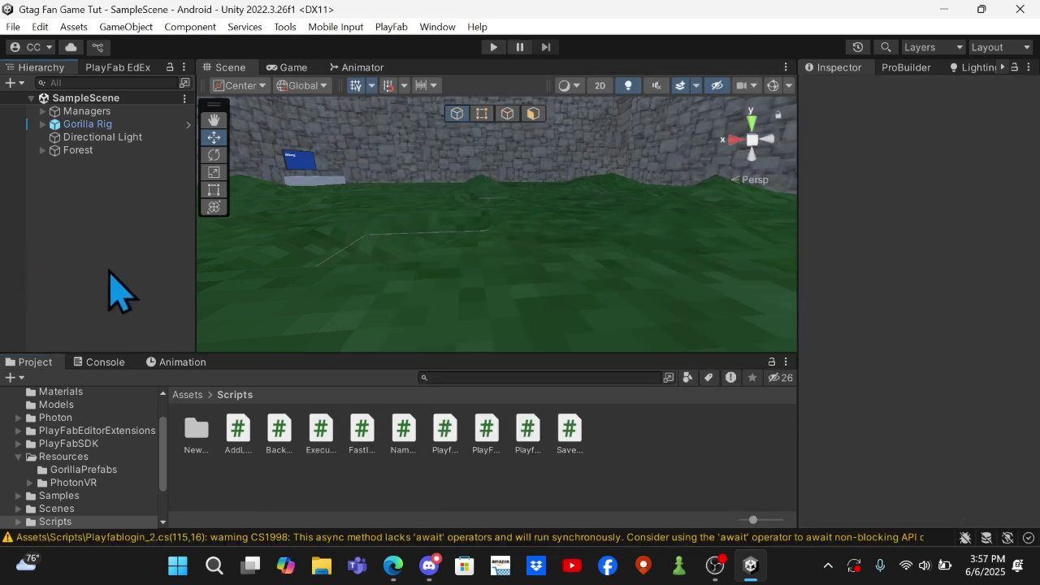
Step: Create an empty object named PlayFabManager under Managers in the Hierarchy
right_click(111, 275)
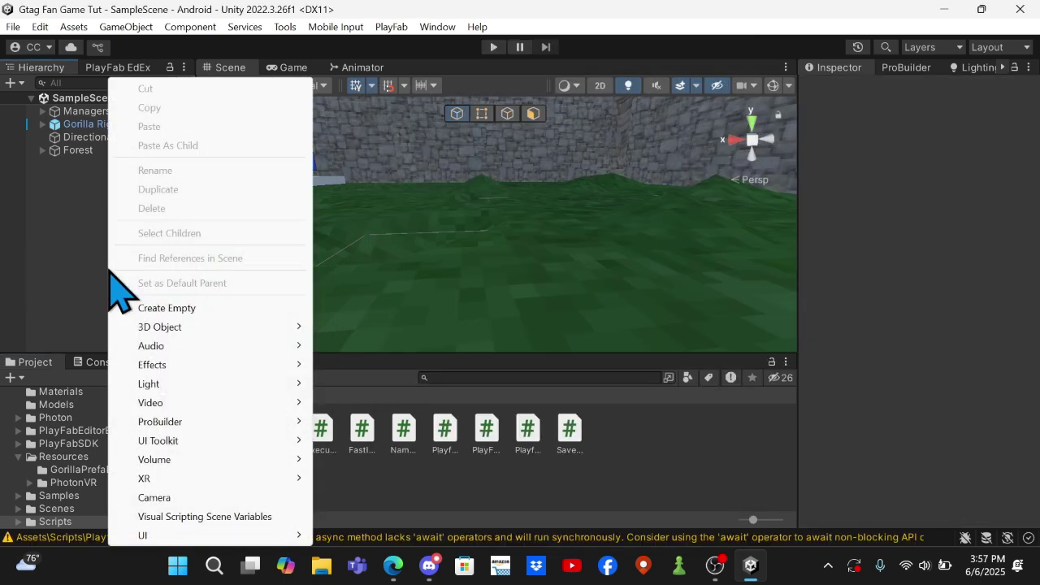
left_click(65, 252)
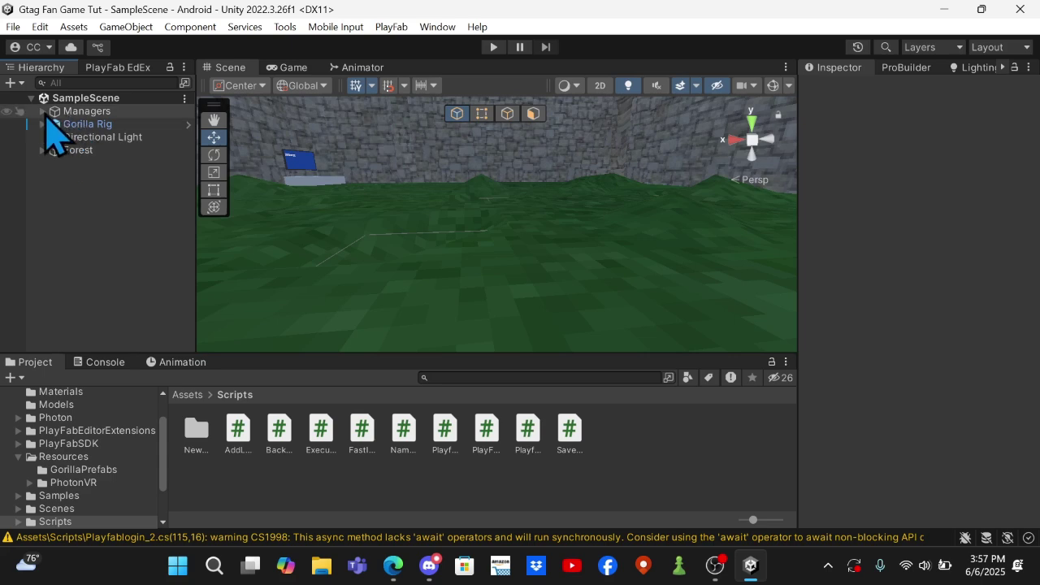
left_click(45, 112)
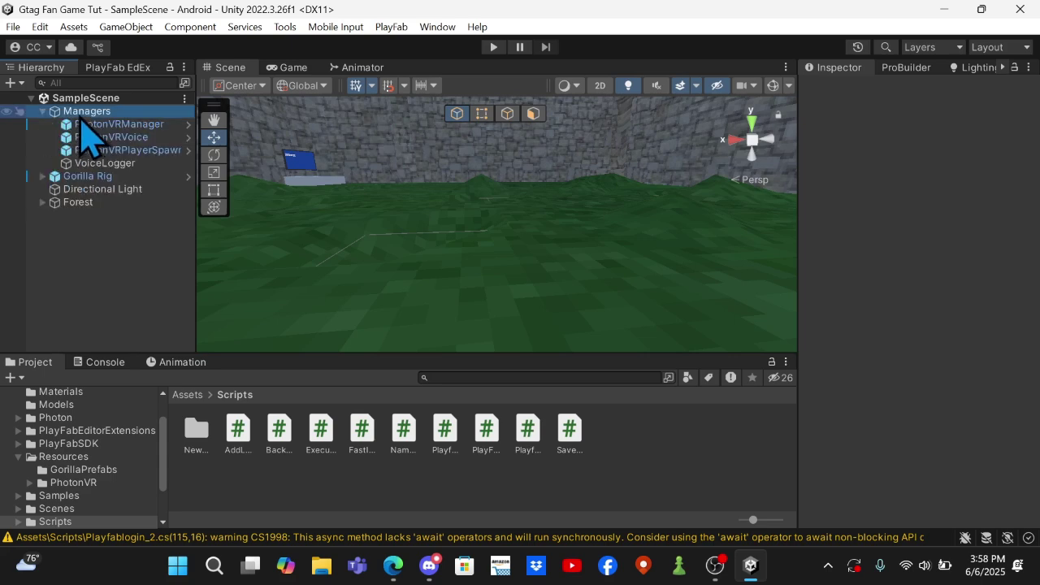
right_click(84, 111)
left_click(212, 273)
type("PlayFabManage")
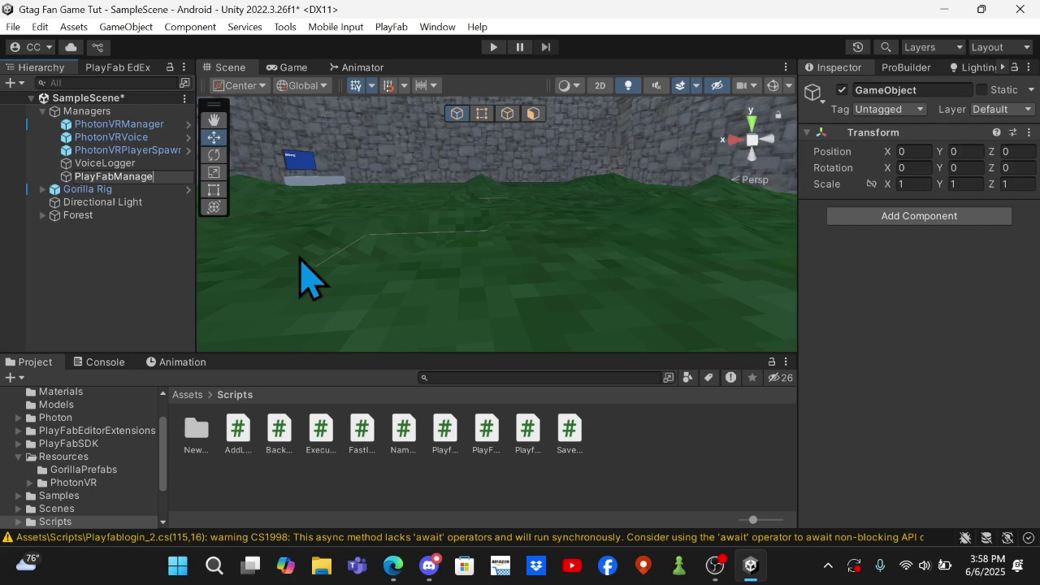
type("r")
key("Return")
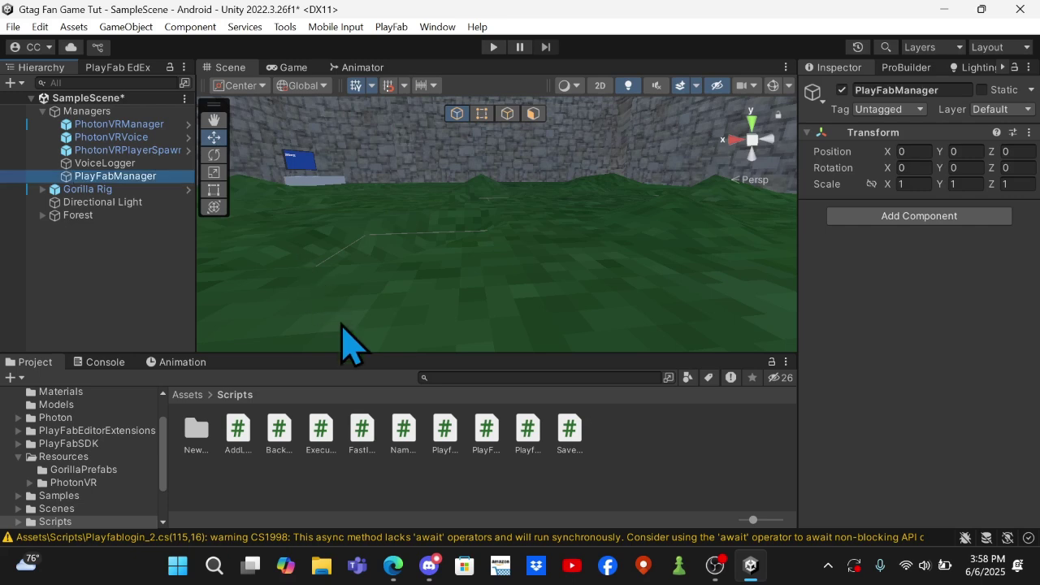
Step: Attach the PlayFabManager and Playfablogin_2 scripts to the PlayFabManager object
left_click(439, 447)
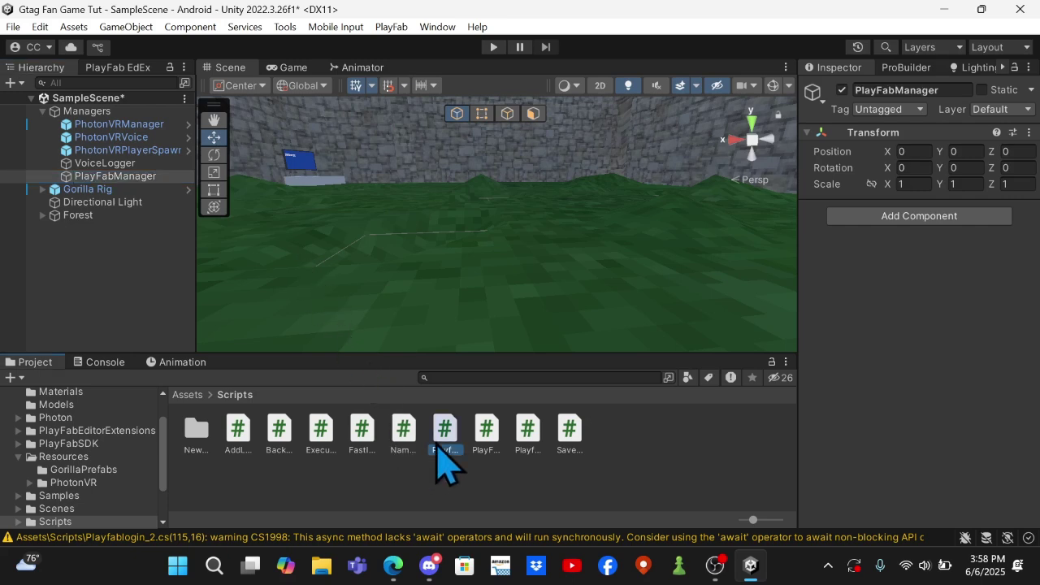
left_click(162, 175)
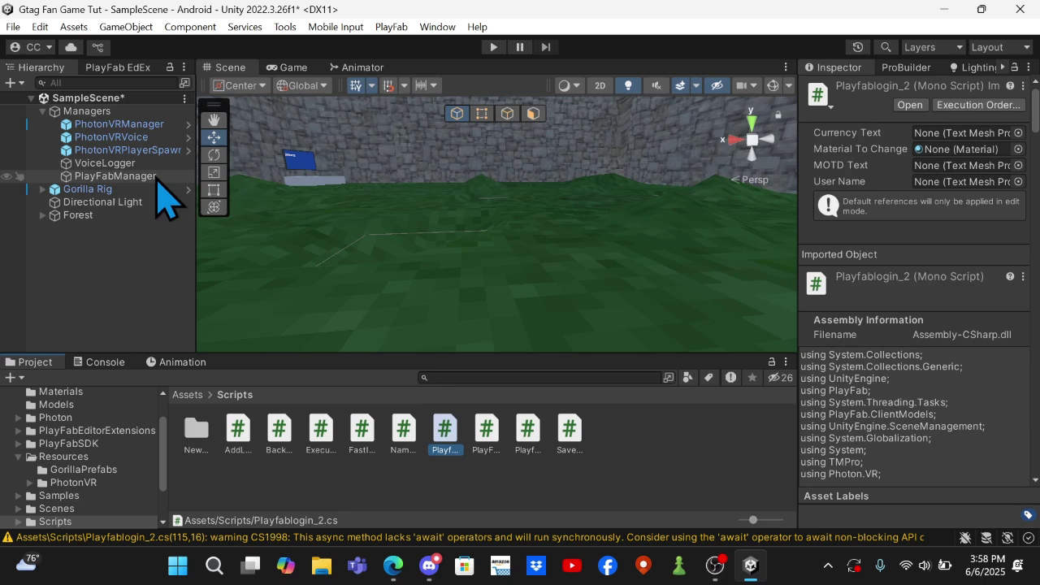
mouse_move(488, 439)
left_mouse_down()
mouse_move(898, 358)
mouse_move(904, 370)
left_mouse_up()
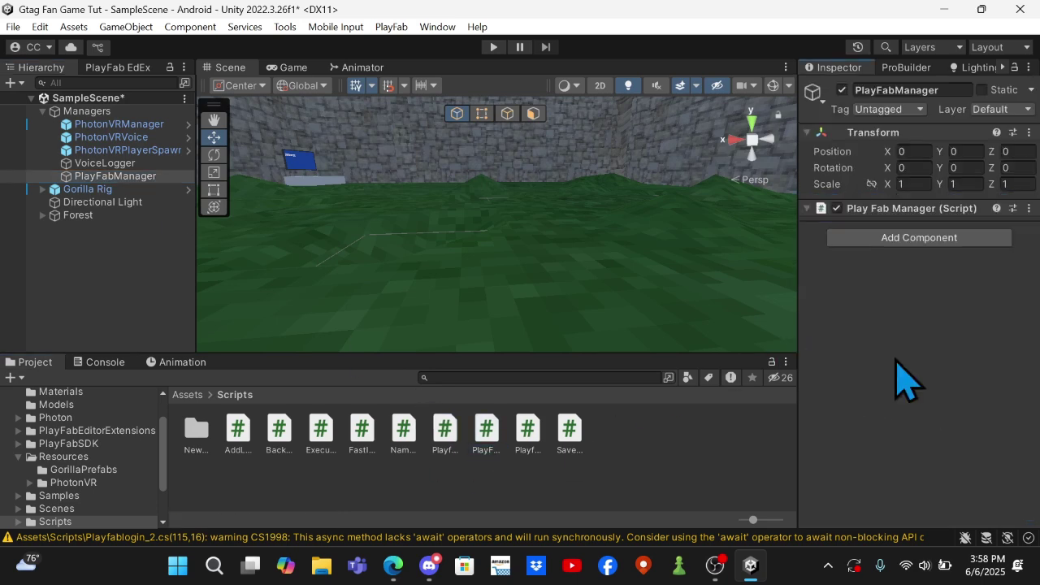
left_click(445, 448)
left_click_drag(445, 435, 994, 429)
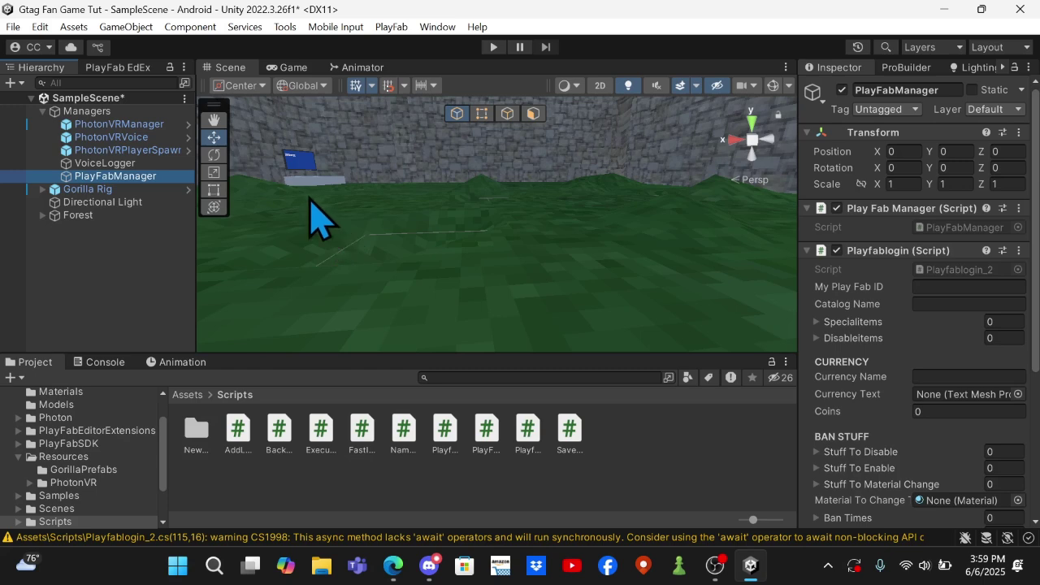
Step: Add PlayfabNameSync to the keyboard's Enter key and link its Namepc field to Keyboard
mouse_move(313, 220)
right_mouse_down()
mouse_move(295, 181)
mouse_move(267, 160)
mouse_move(150, 219)
mouse_move(144, 255)
right_mouse_up()
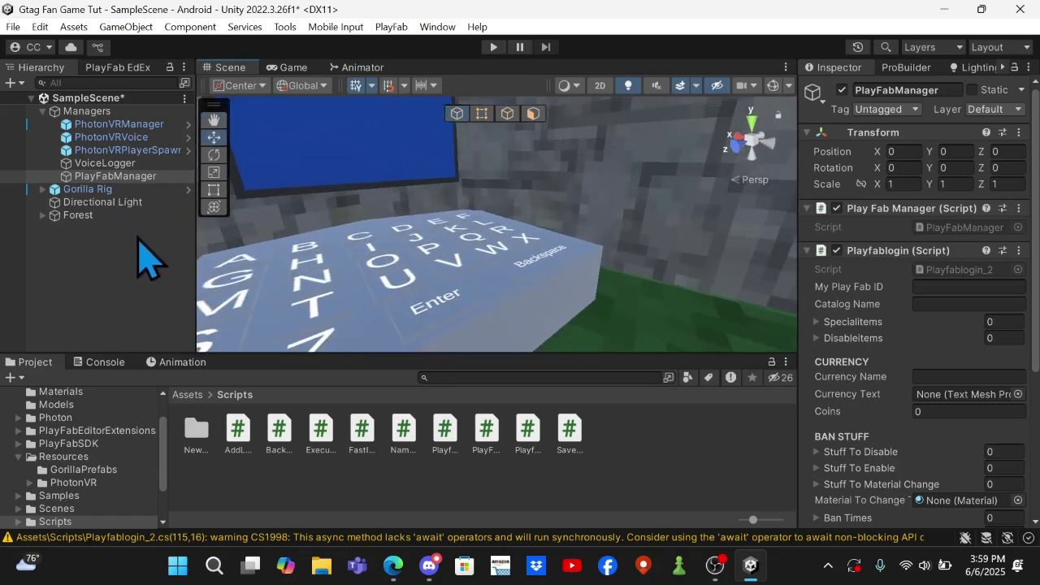
left_click(479, 292)
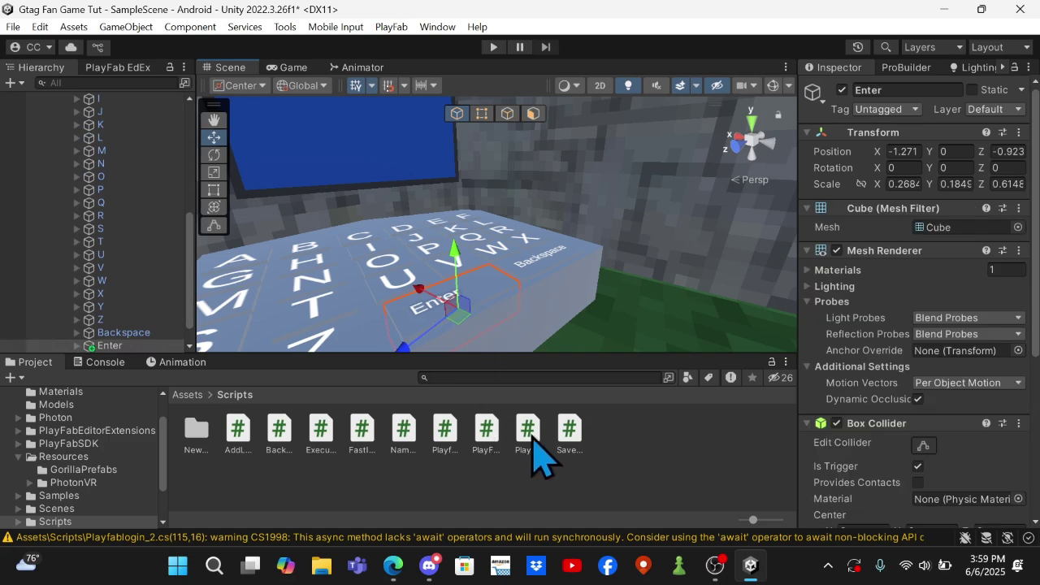
mouse_move(533, 440)
left_mouse_down()
mouse_move(894, 502)
mouse_move(913, 491)
left_mouse_up()
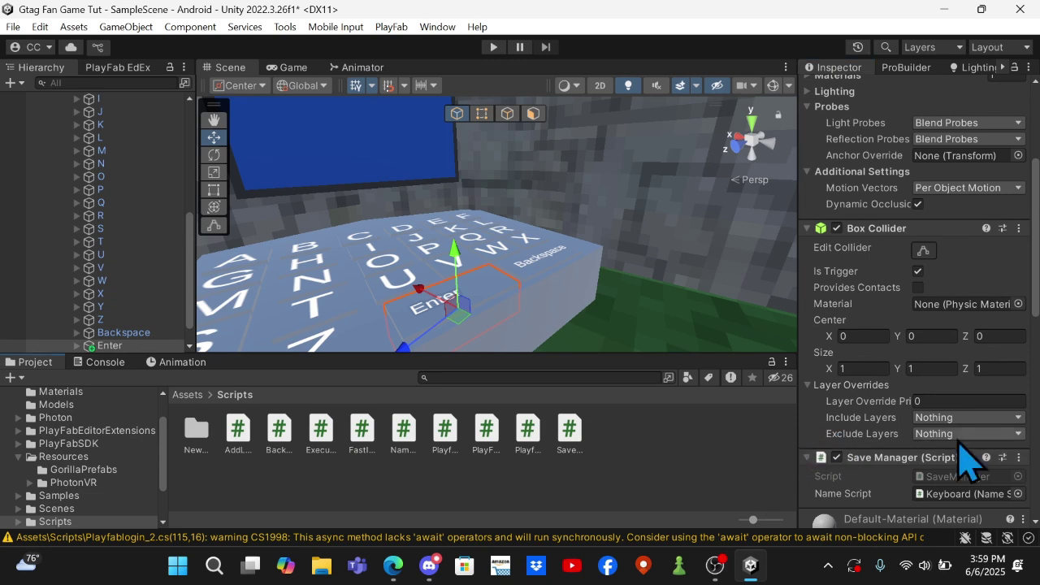
scroll(902, 471, "down", 10)
scroll(882, 524, "up", 8)
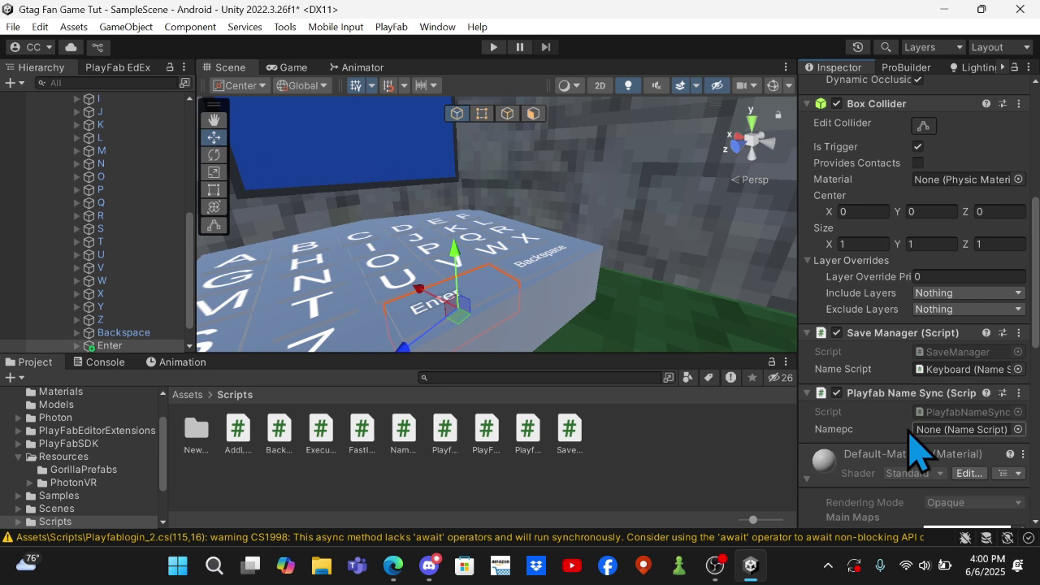
left_click(1017, 429)
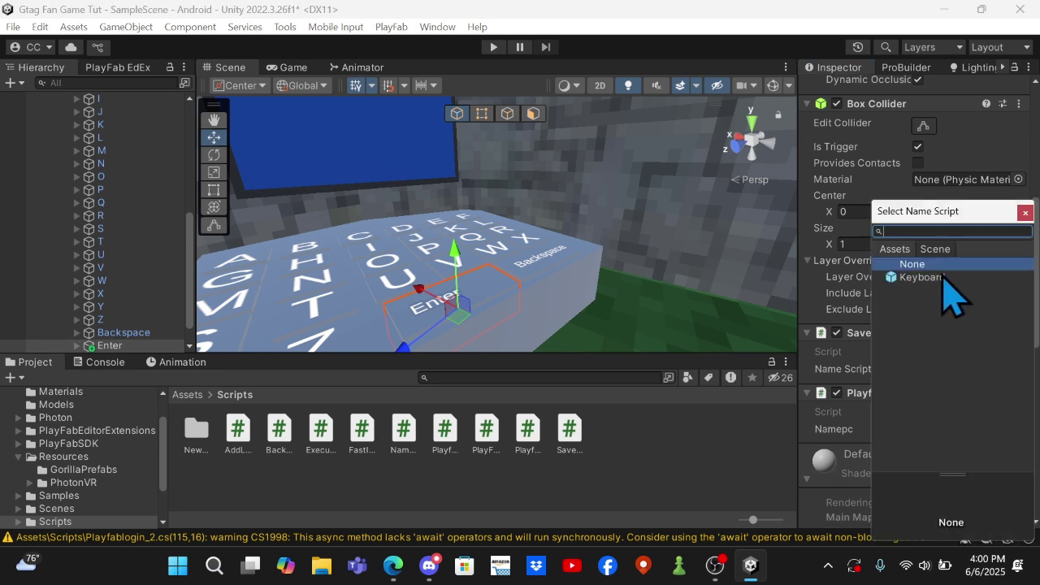
left_click(942, 278)
left_click(1026, 213)
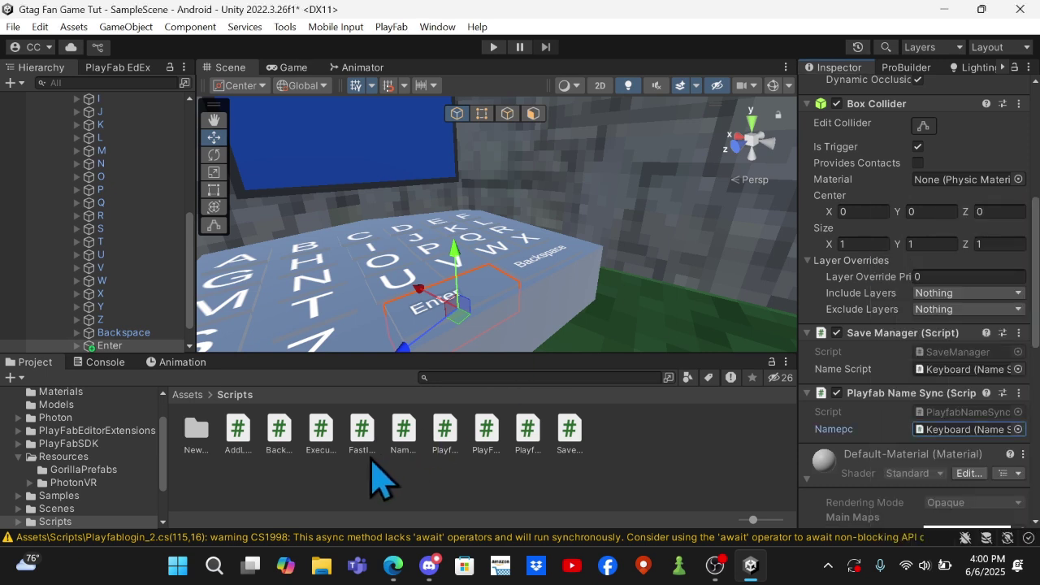
Step: Add ExecuteButtonName to Enter, with Handtag set to HandTag and Name Script to Keyboard
scroll(952, 399, "down", 10)
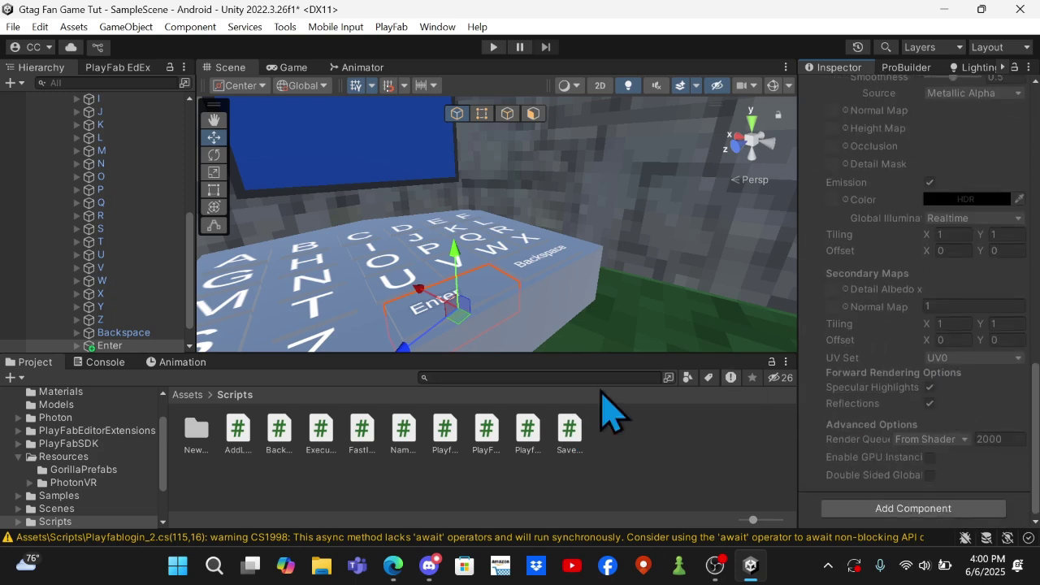
left_click_drag(322, 431, 918, 525)
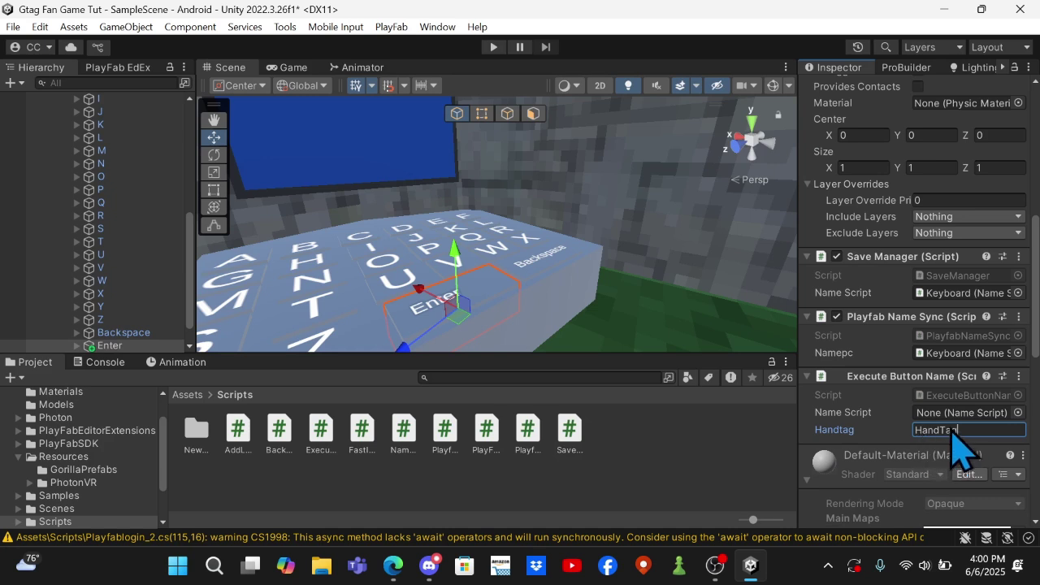
left_click(1022, 413)
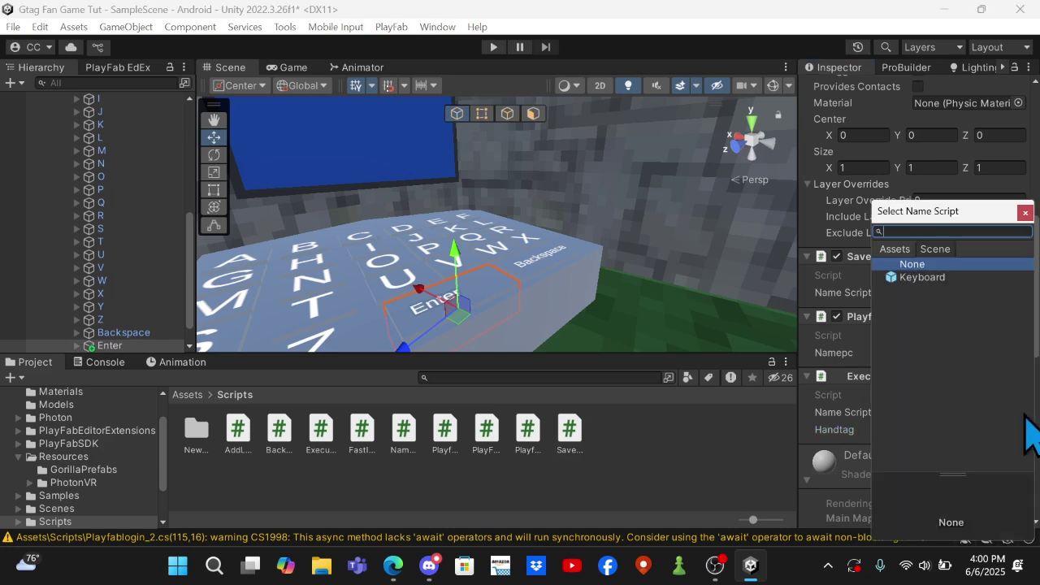
left_click(947, 280)
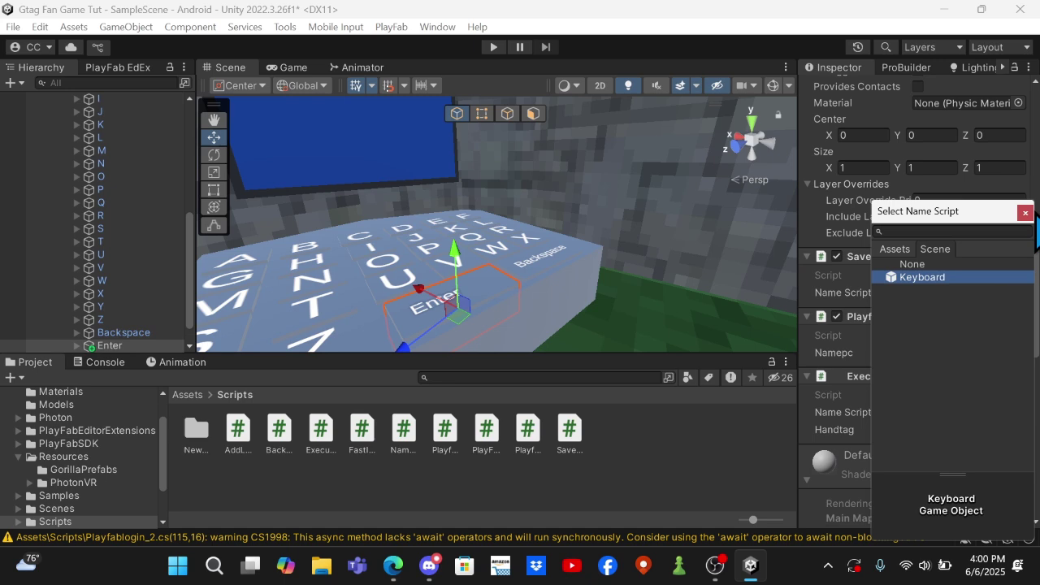
double_click(923, 277)
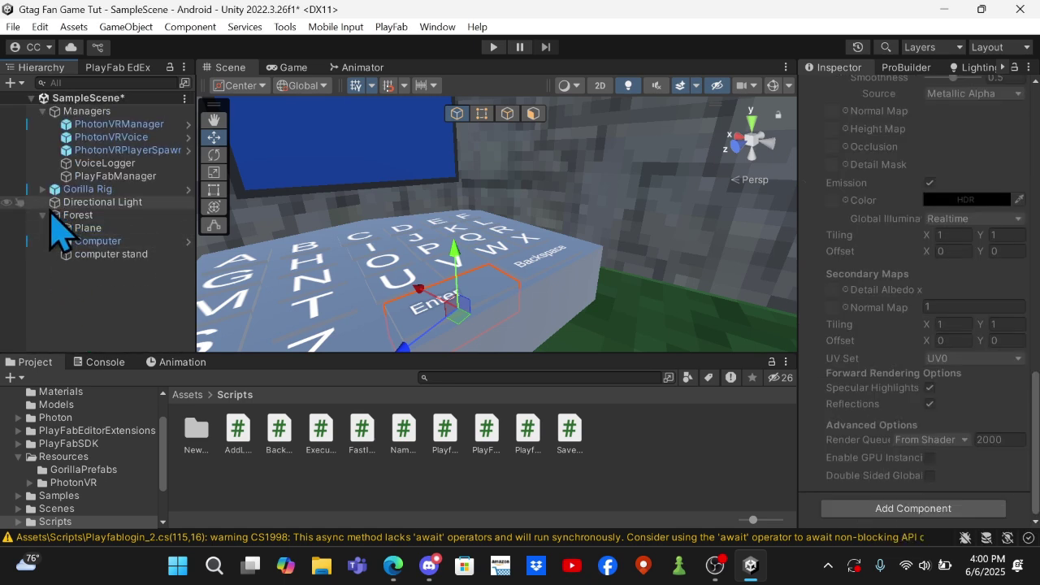
left_click(43, 214)
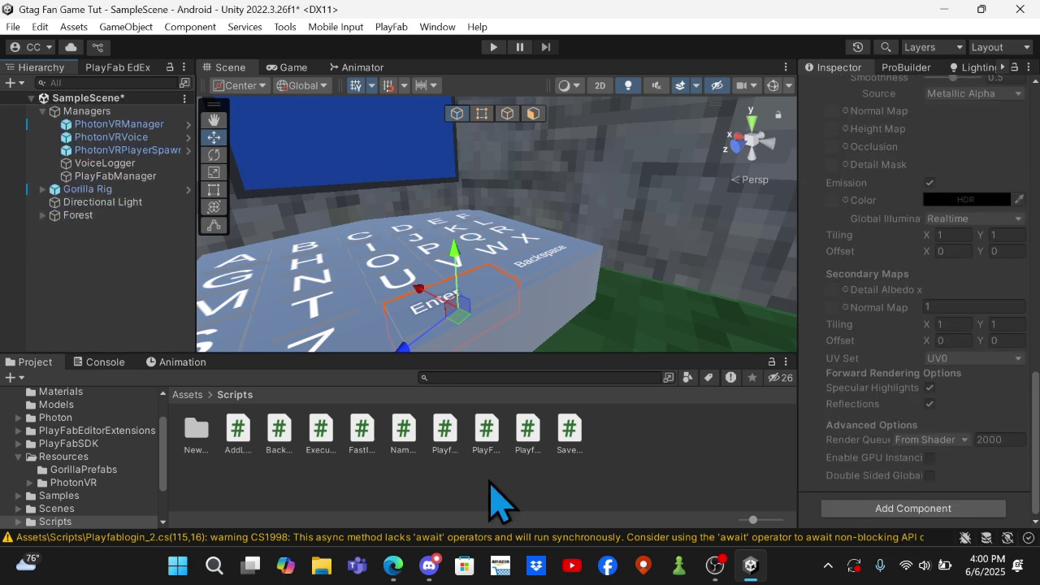
scroll(808, 209, "up", 5)
scroll(837, 204, "up", 10)
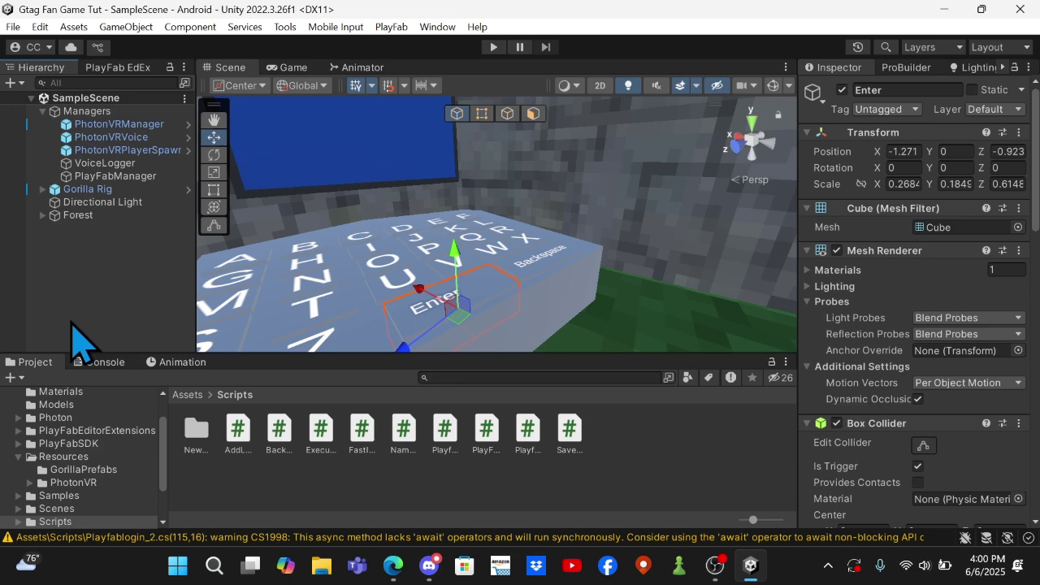
Step: Bring OBS Studio to the front from the taskbar, leaving its Gameplay recording running
left_click(715, 565)
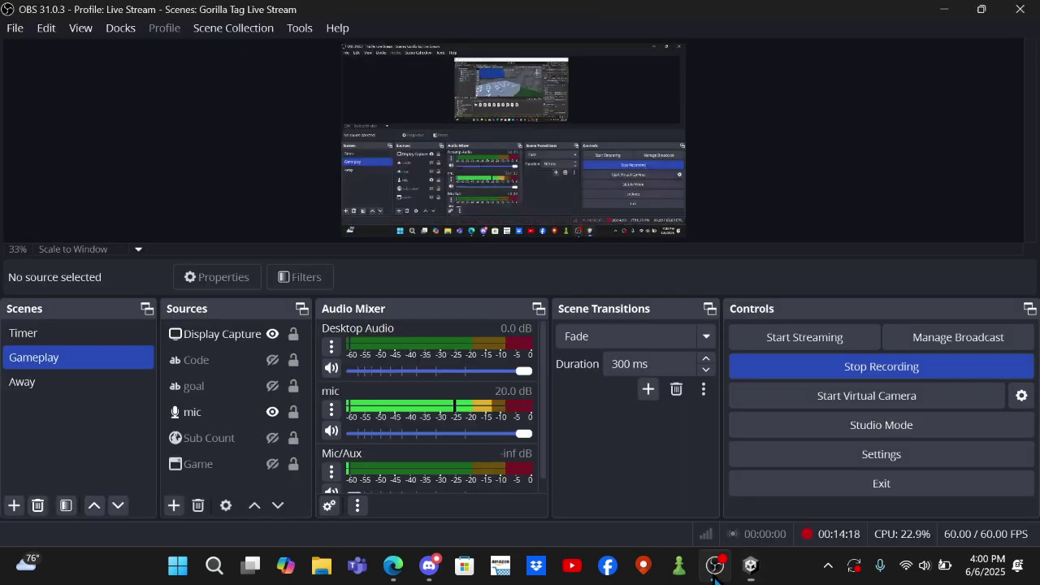